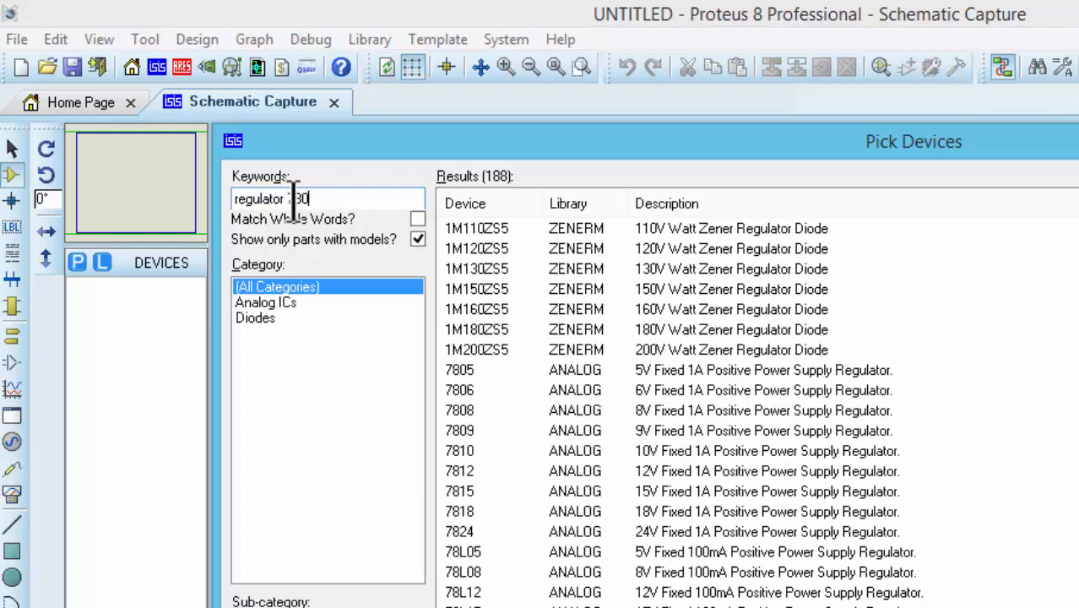
Search the device library for "regulator 7806" and add the 7806 regulator to the device list
type("6")
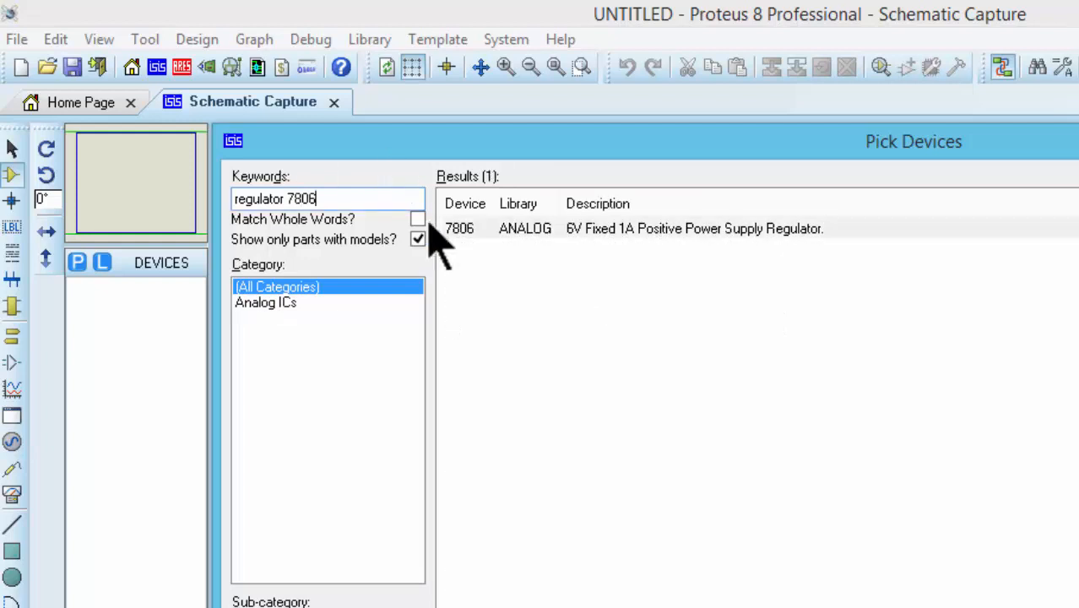
left_click(494, 228)
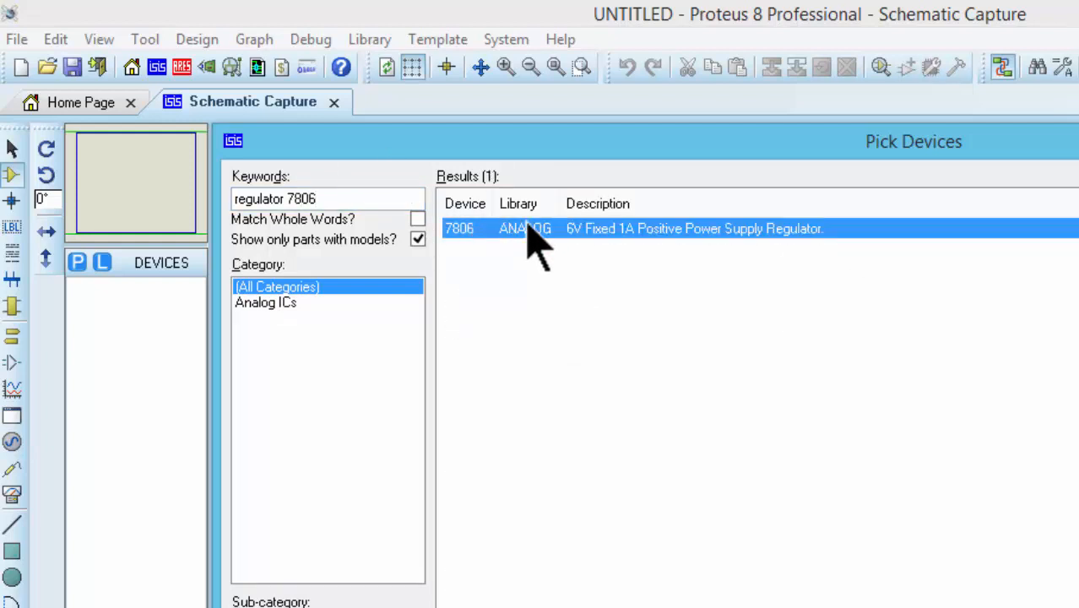
double_click(525, 225)
Search the library for "capacitor" and add the CAPACITOR primitive from the ASIMMDLS library to the device list
left_click(376, 198)
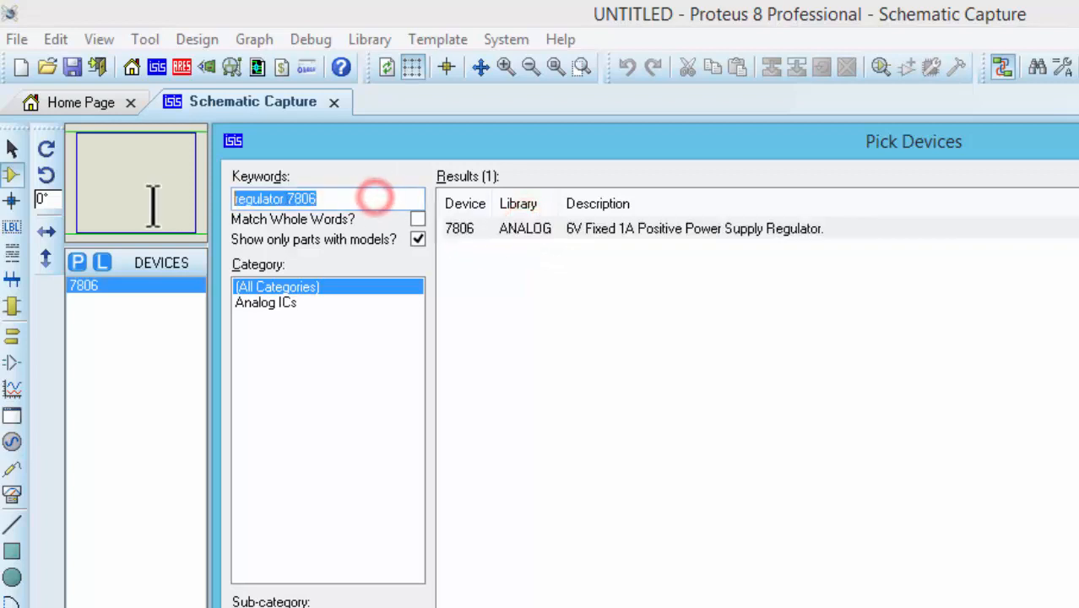
type("capaci")
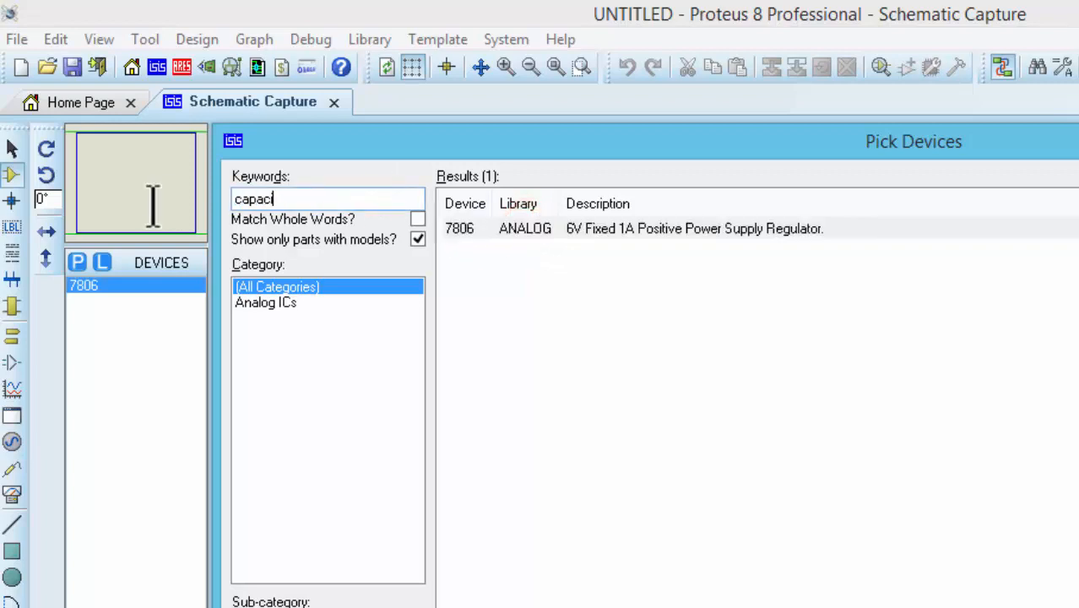
type("tor")
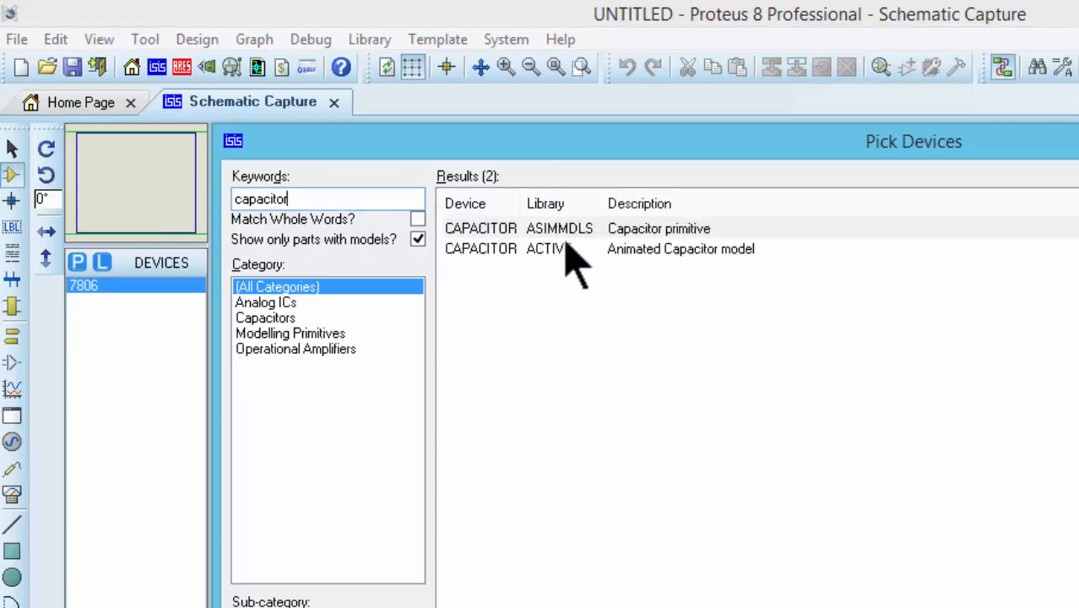
double_click(574, 232)
Search for "vsource", add the VSOURCE DC voltage source to the device list, and finish picking devices
left_click(293, 197)
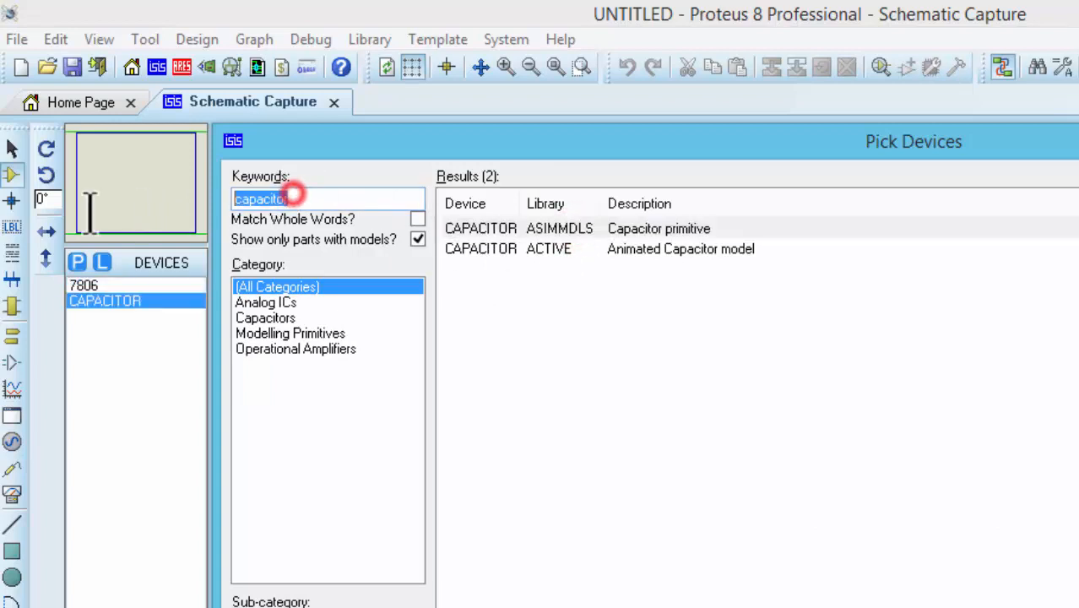
type("vsource")
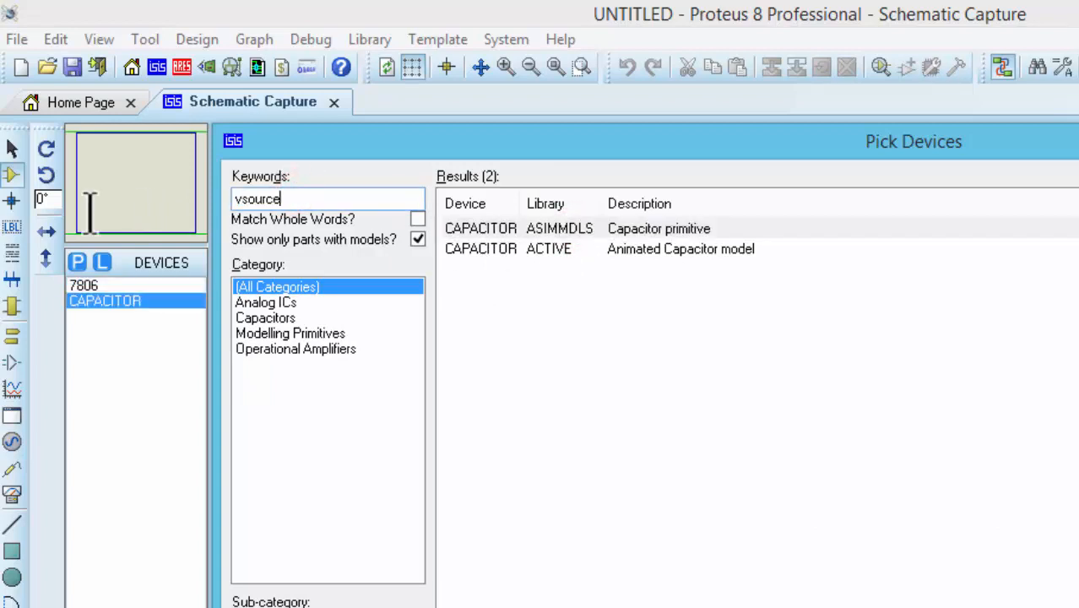
left_click(648, 314)
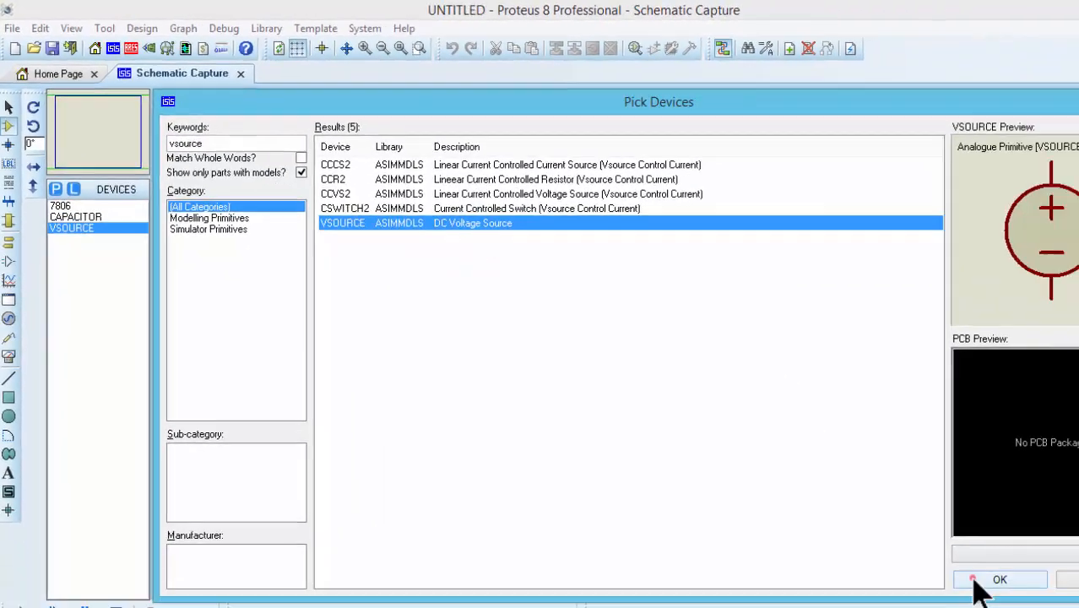
left_click(985, 583)
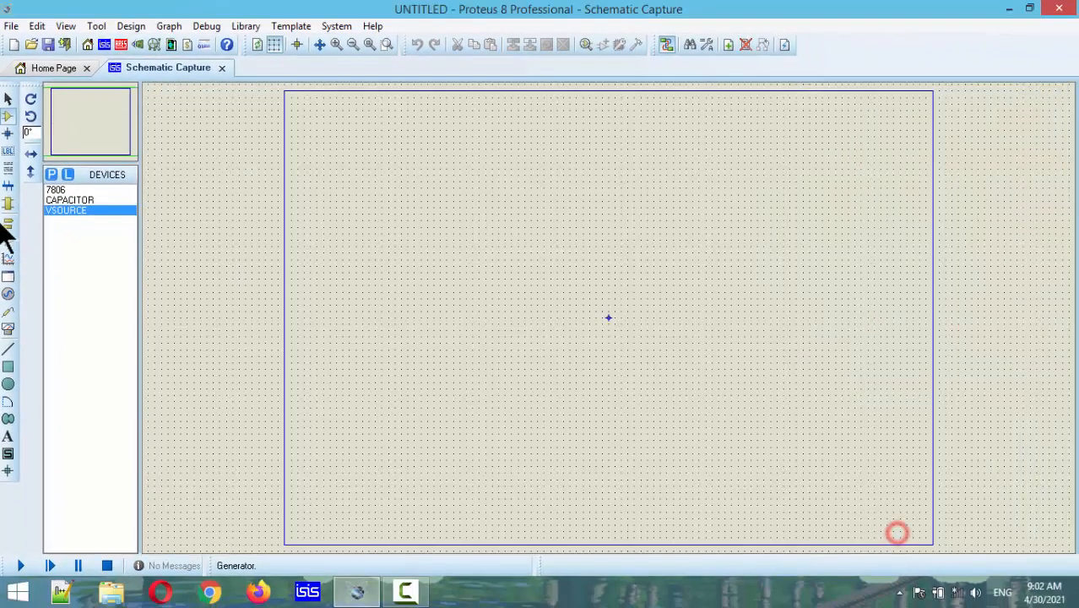
Place the 7806 regulator on the sheet, slightly above its centre
left_click(58, 190)
left_click(607, 236)
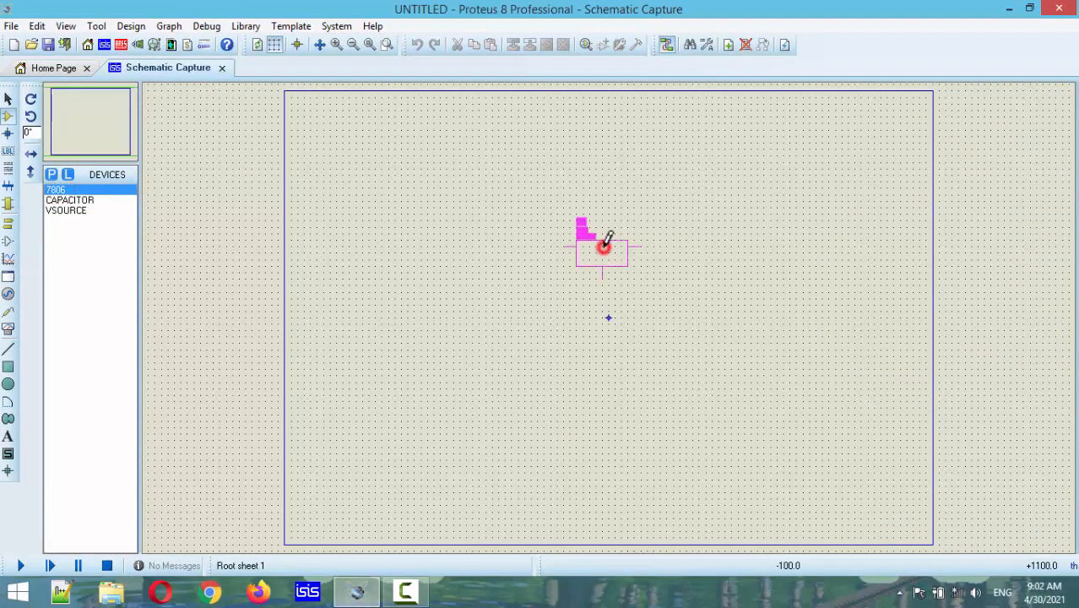
left_click(596, 252)
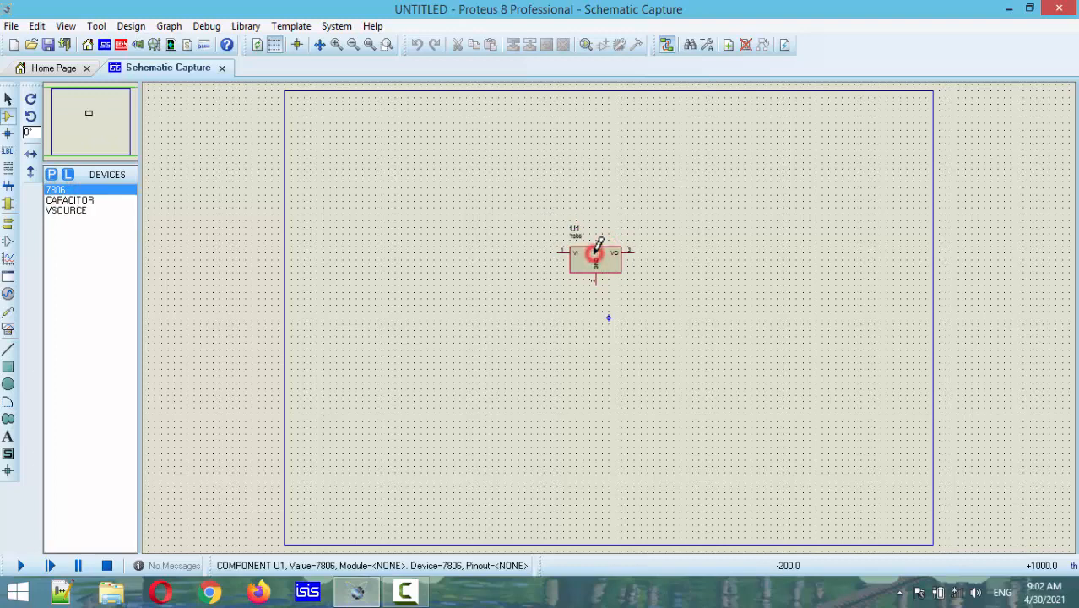
left_click(586, 199)
right_click(645, 169)
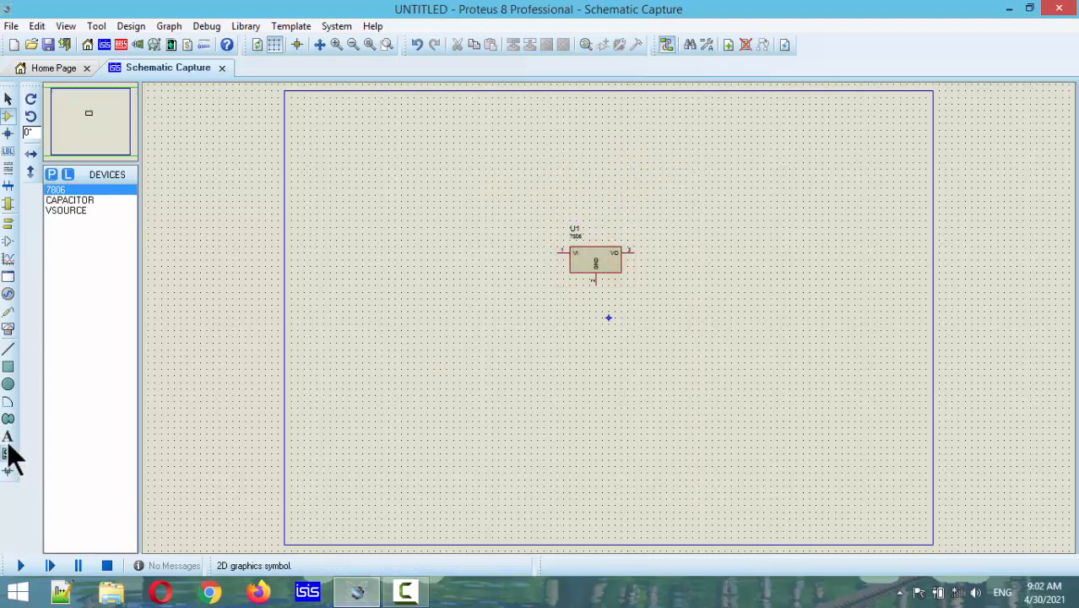
Add the text label "Regulator 7806" above the regulator in bold with an increased text height
left_click(8, 440)
left_click(575, 175)
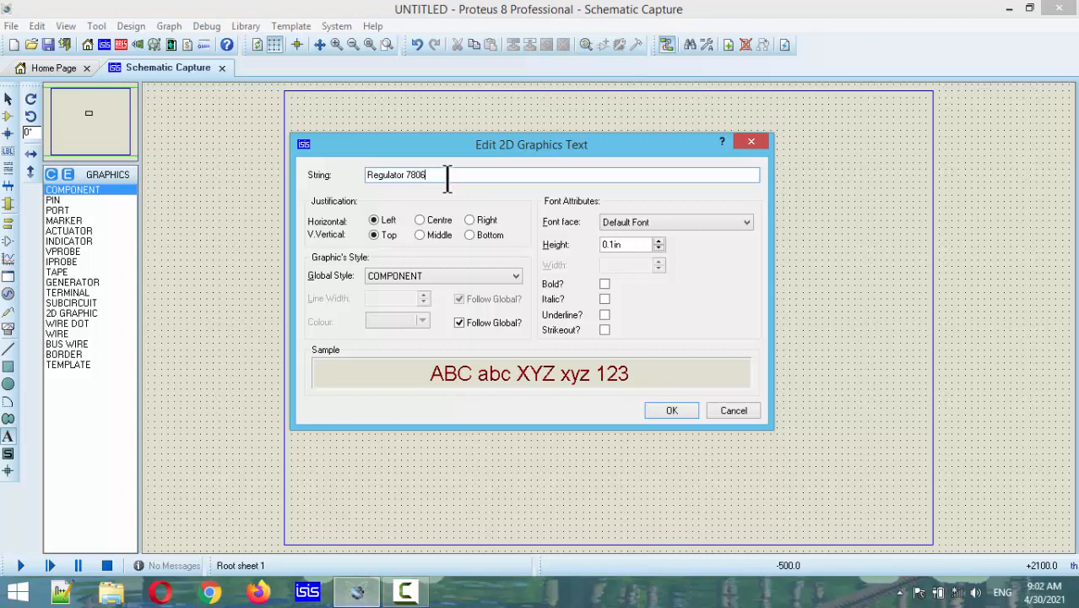
left_click(658, 240)
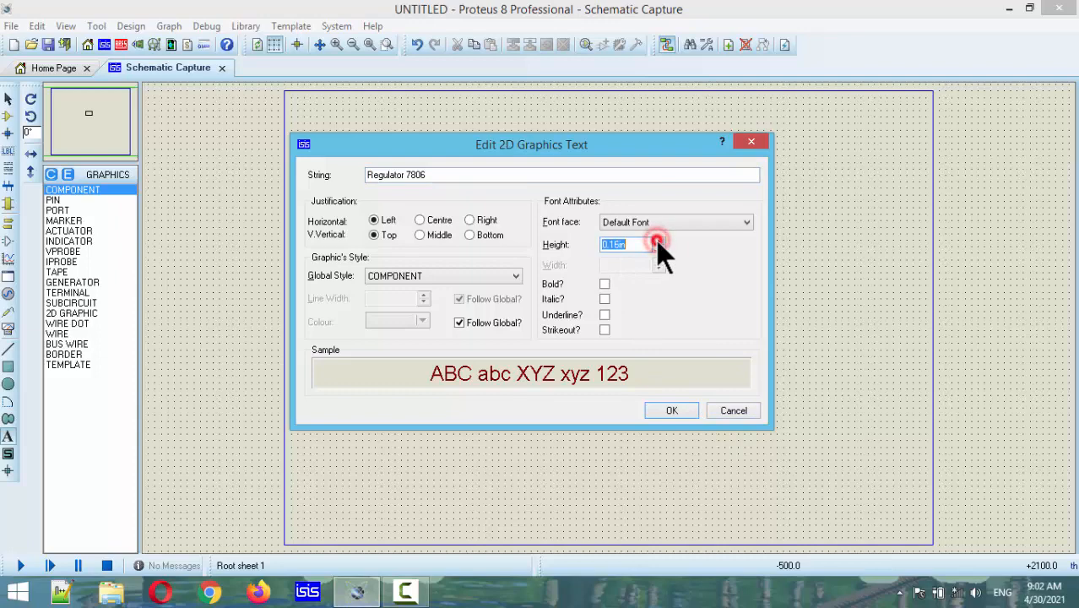
left_click(657, 240)
left_click(604, 283)
left_click(668, 408)
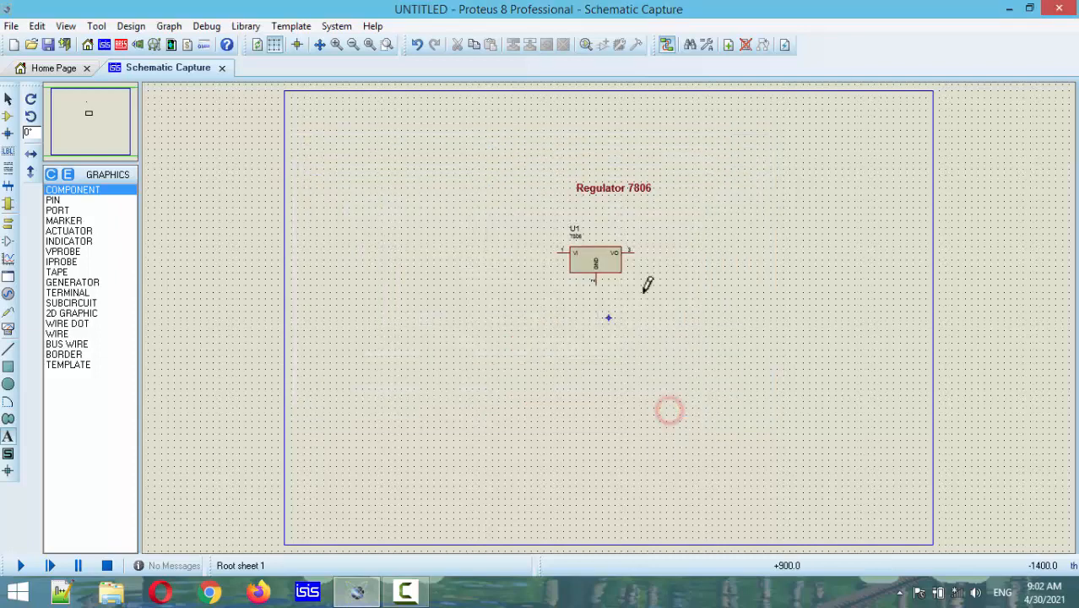
Move the "Regulator 7806" label down so it sits just above the regulator symbol
left_click(8, 98)
left_click(618, 189)
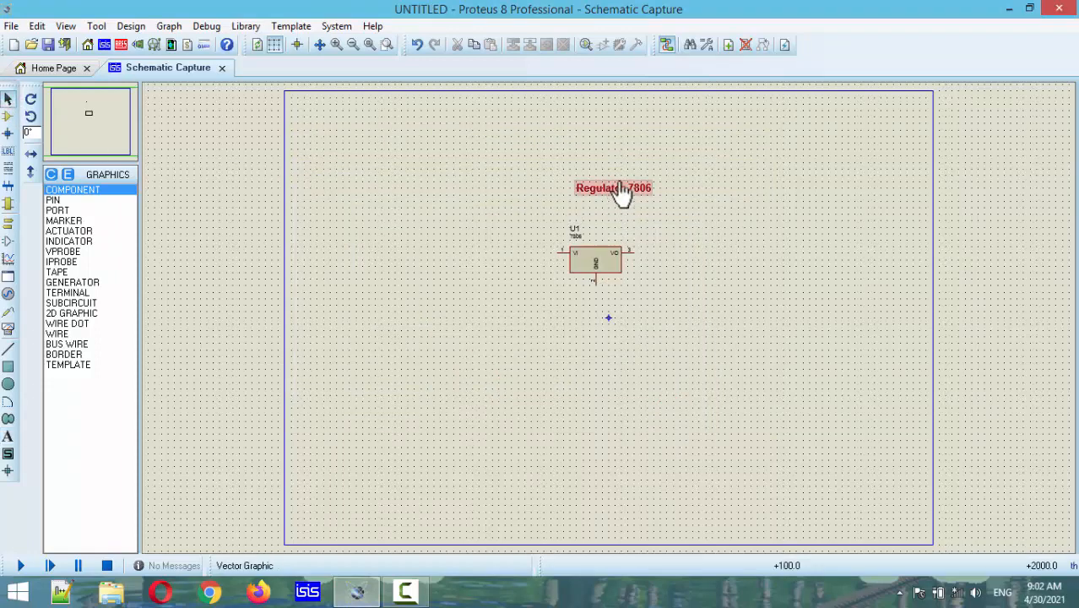
left_click_drag(606, 195, 585, 226)
Place a VSOURCE below and to the left of the regulator and wire its positive terminal to the VI pin
scroll(604, 279, "up", 1)
left_click(8, 117)
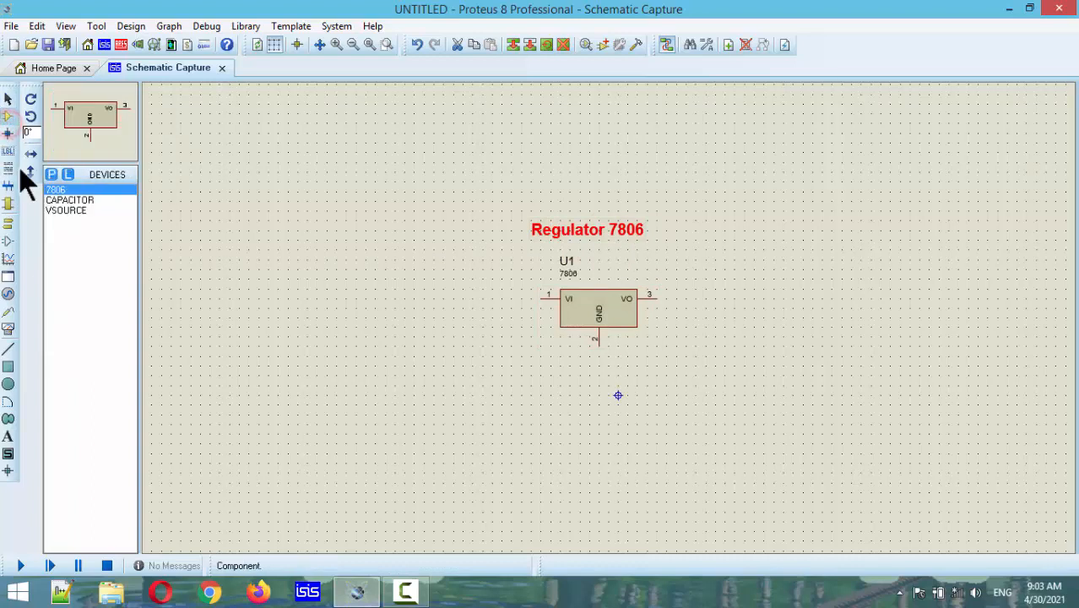
left_click(67, 210)
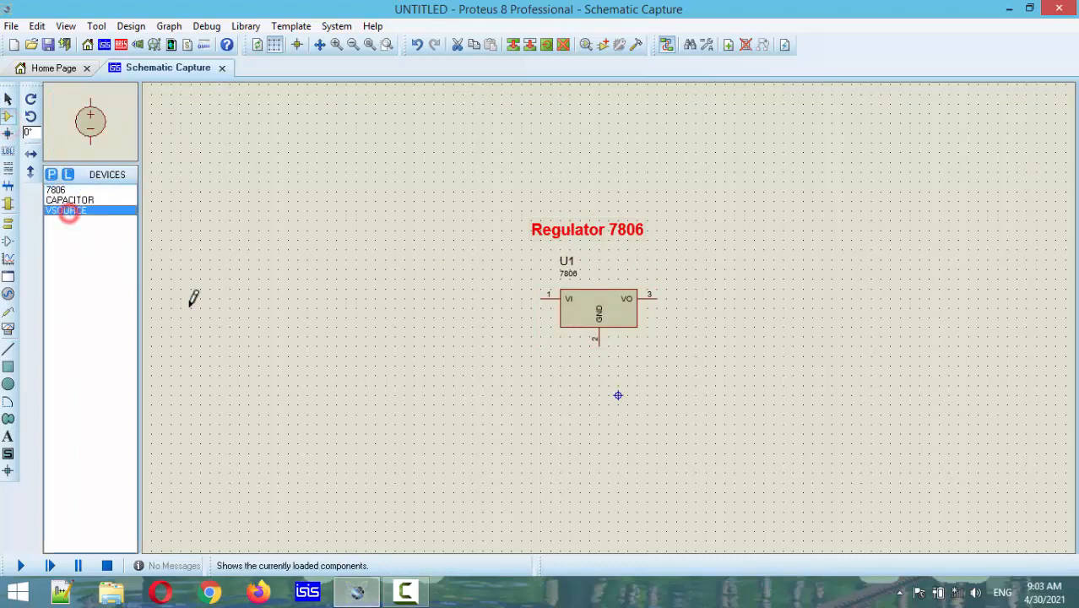
left_click(339, 400)
left_click(329, 398)
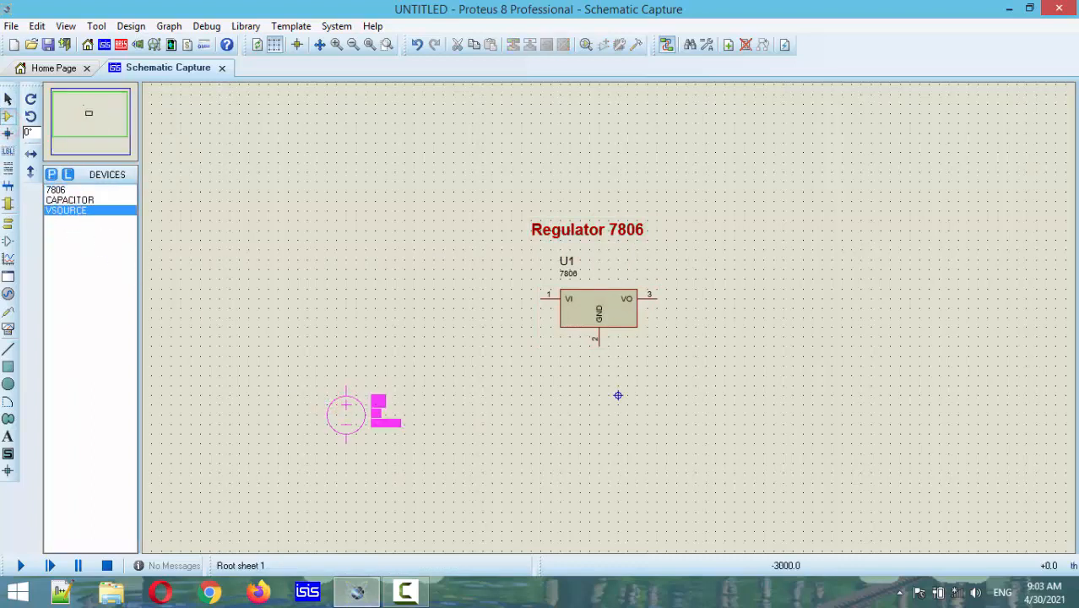
left_click(302, 368)
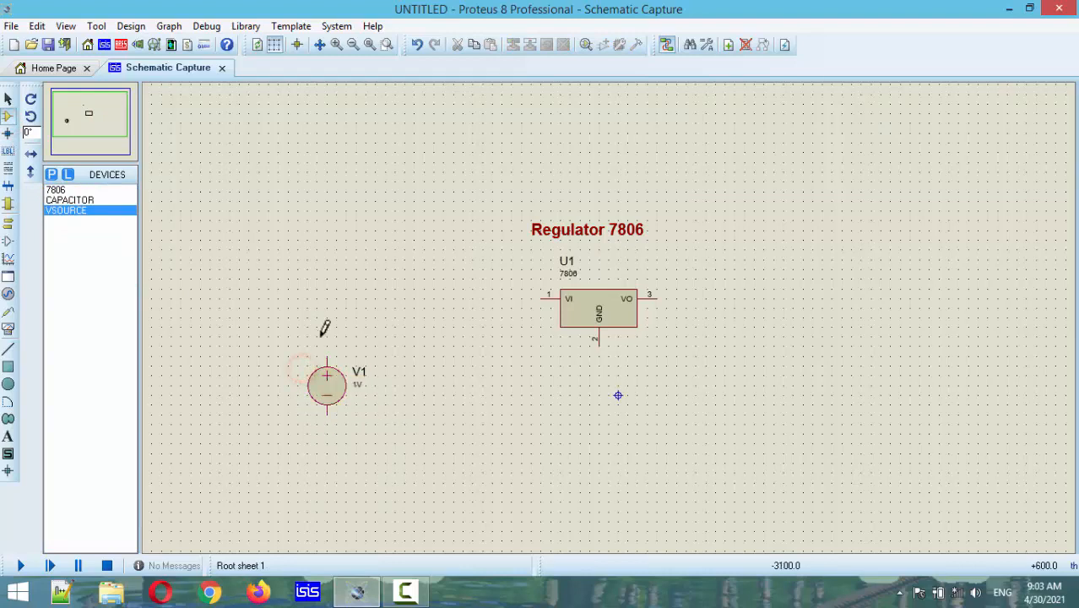
left_click(326, 352)
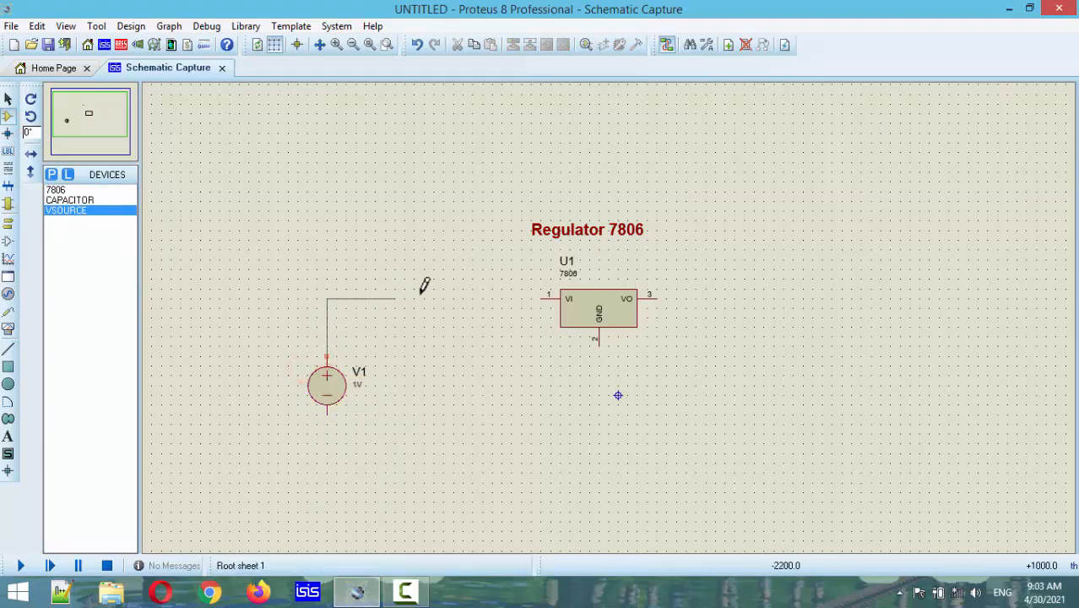
left_click(540, 297)
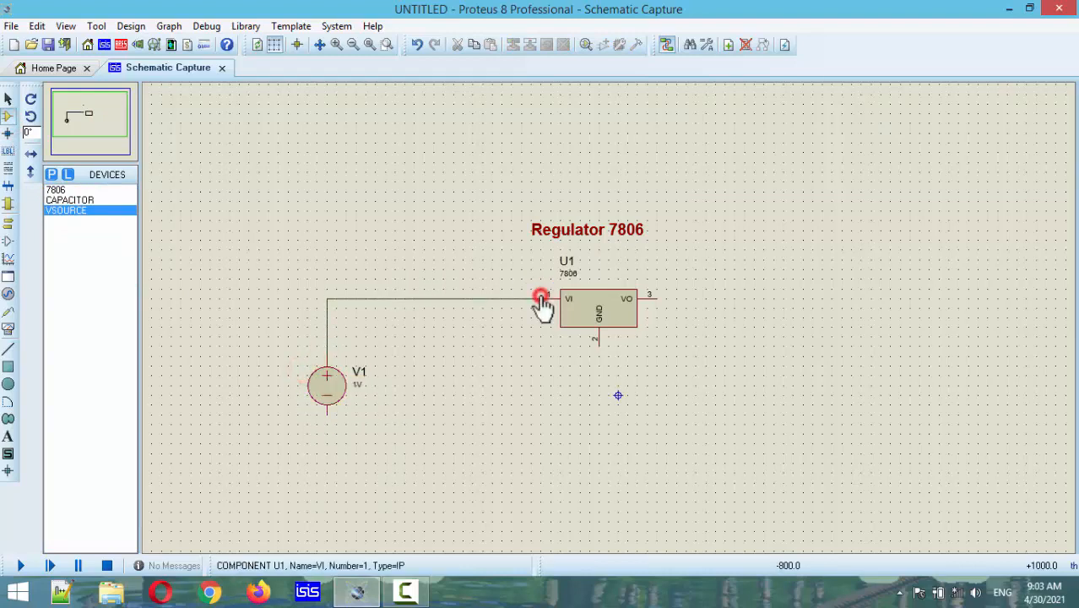
Place a capacitor between the voltage source and the regulator and wire its upper terminal to the input line
left_click(63, 192)
left_click(69, 201)
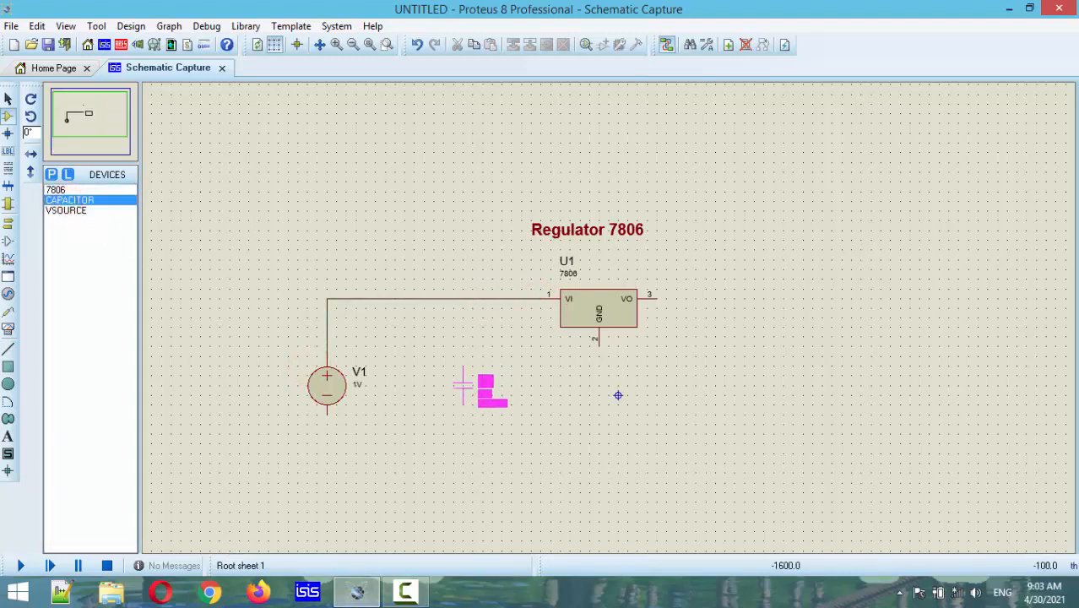
left_click(466, 407)
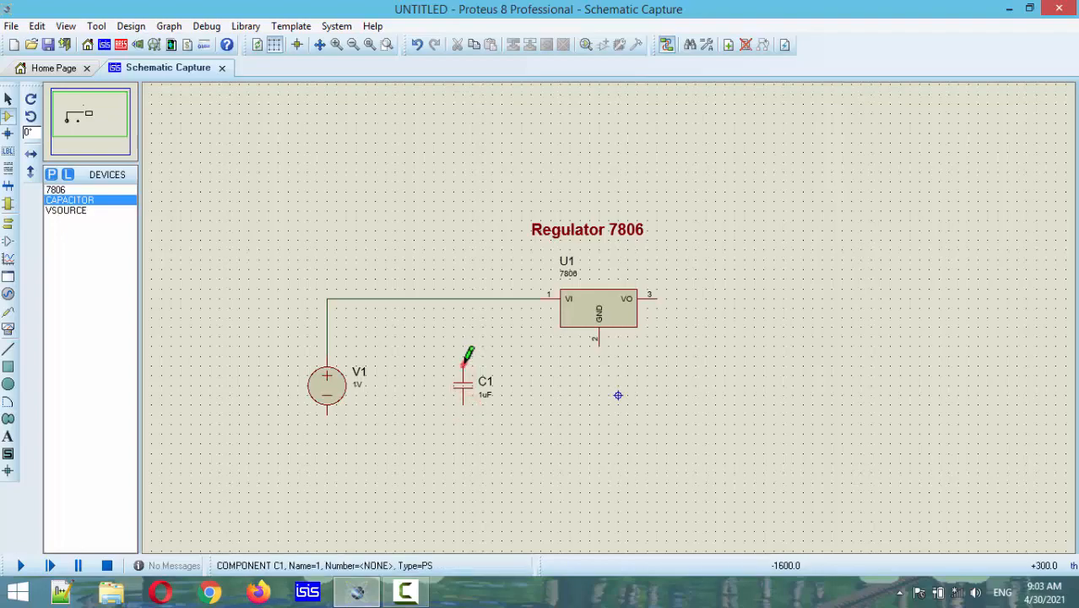
left_click(463, 363)
left_click(462, 299)
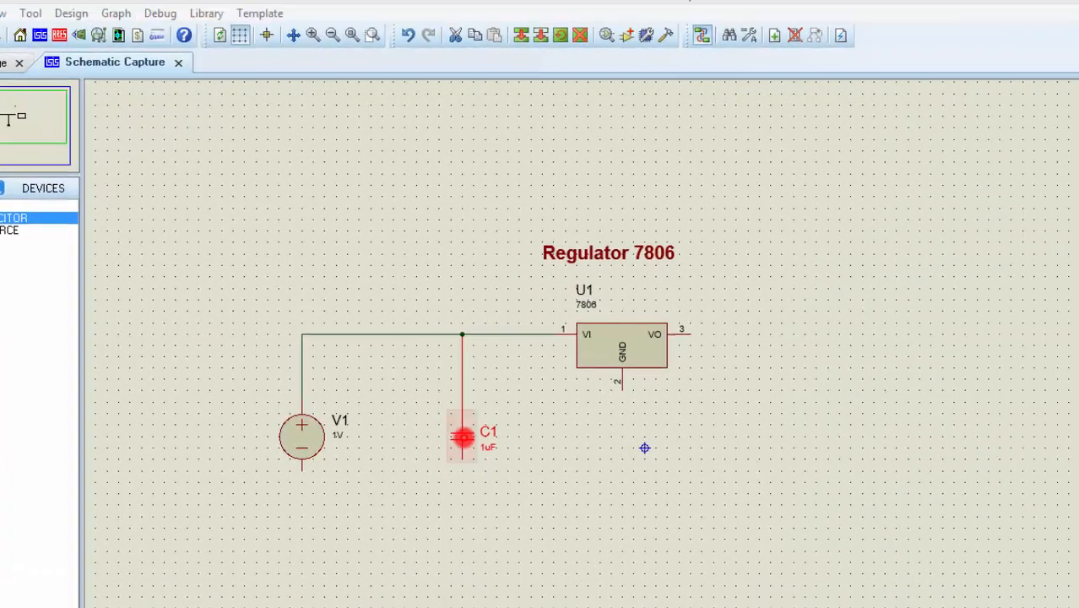
Set the capacitance of input capacitor C1 to 0.33uF
double_click(463, 436)
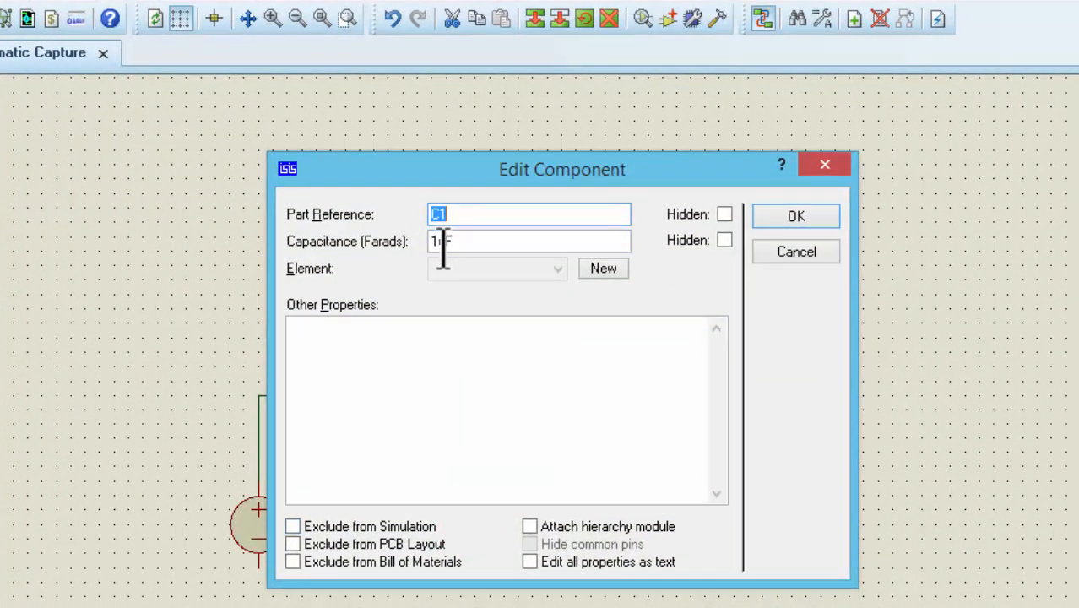
left_click_drag(449, 215, 418, 222)
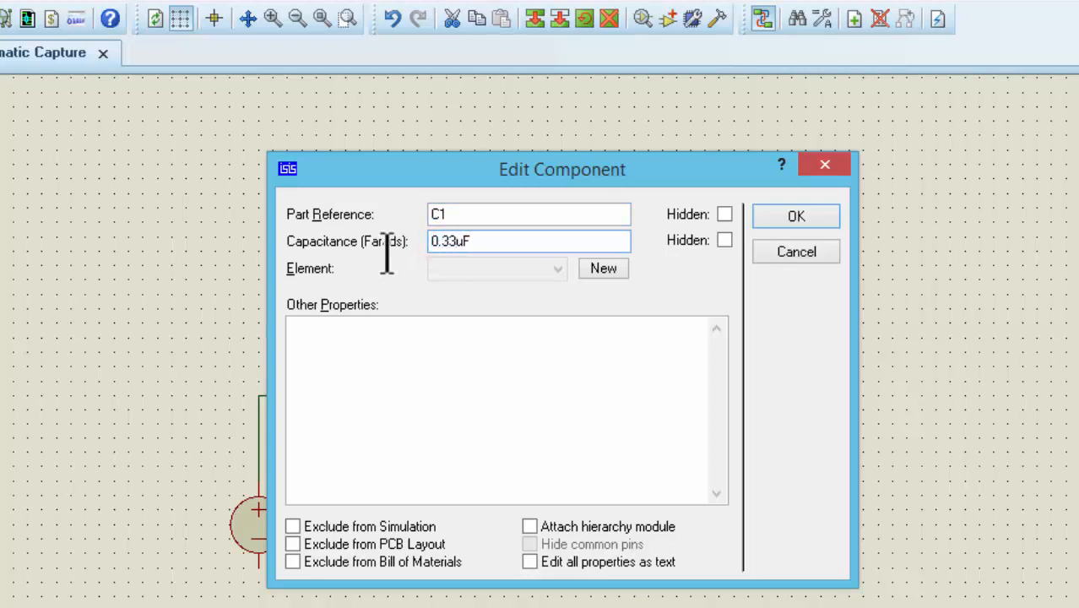
left_click(794, 219)
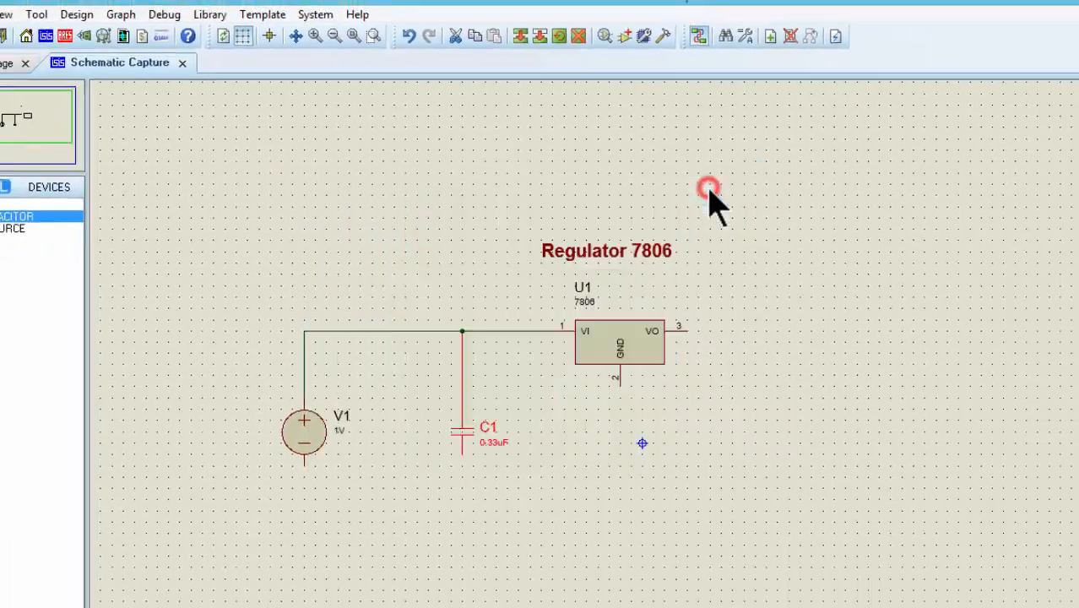
Place a second capacitor below and to the right of the regulator, level with C1
left_click(759, 414)
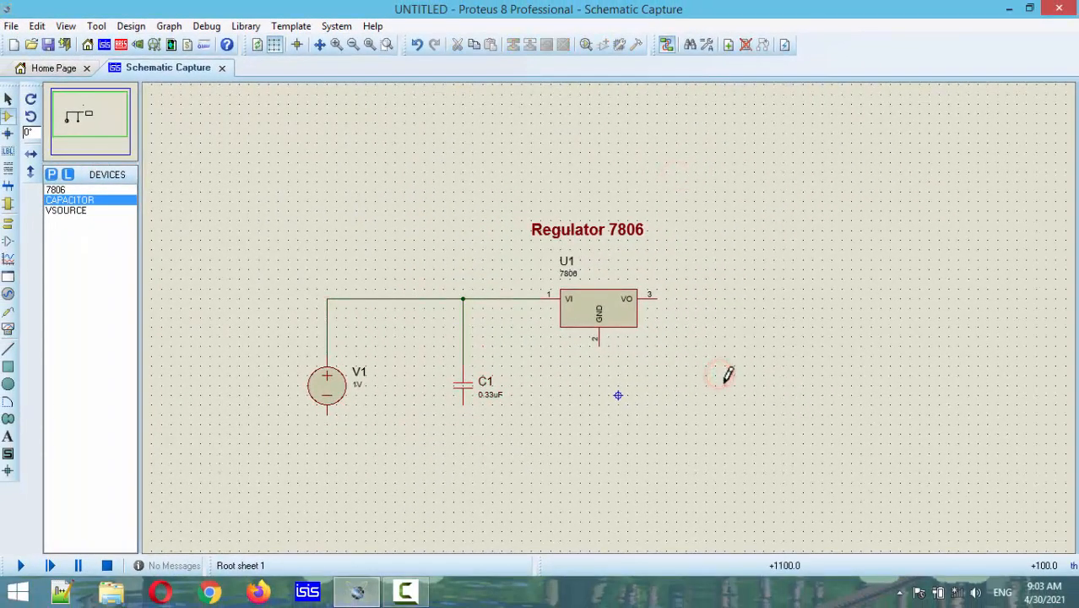
left_click(728, 375)
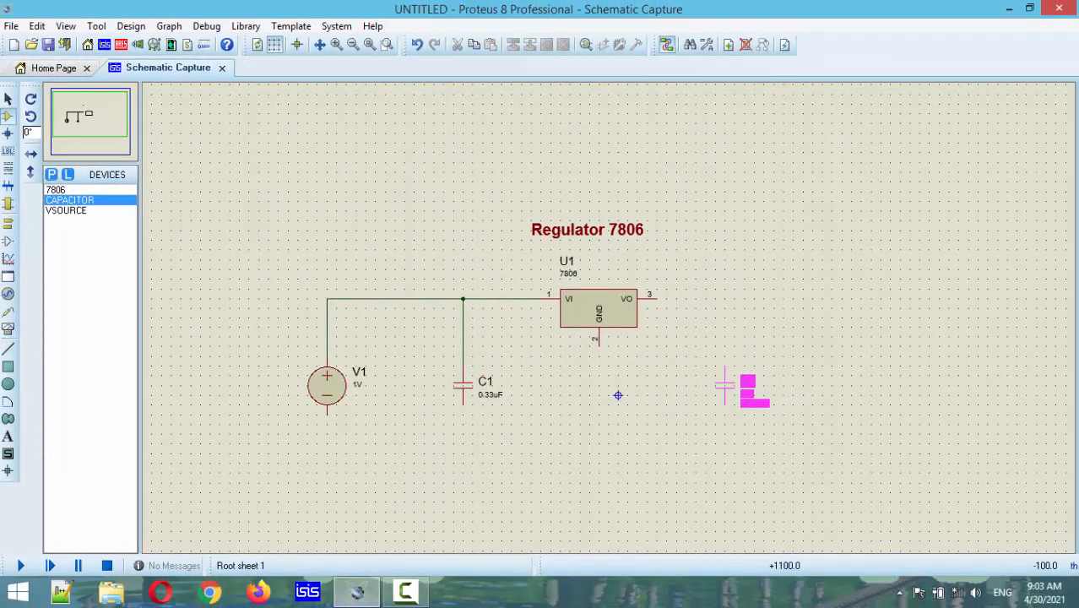
left_click(727, 386)
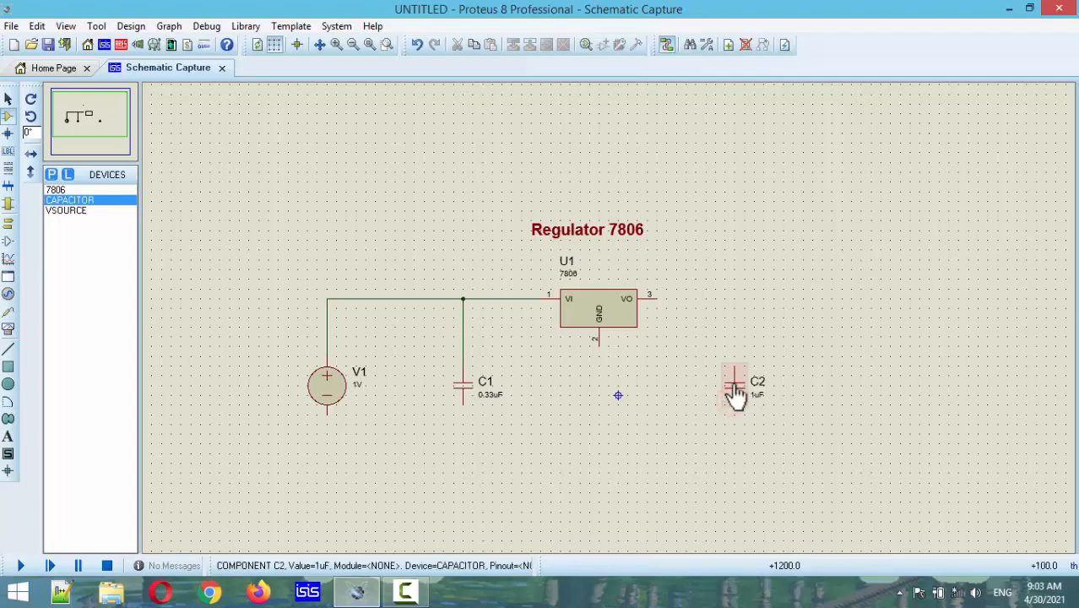
Set C2's capacitance to 0.1uF and wire the regulator's VO pin to its upper terminal
double_click(736, 386)
left_click(451, 219)
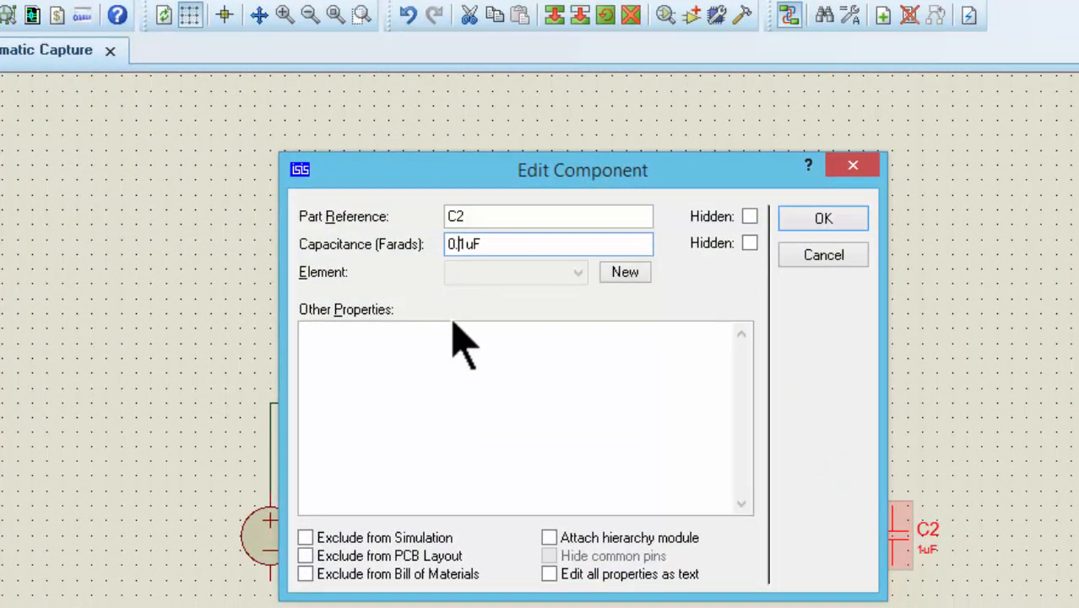
left_click_drag(503, 243, 362, 253)
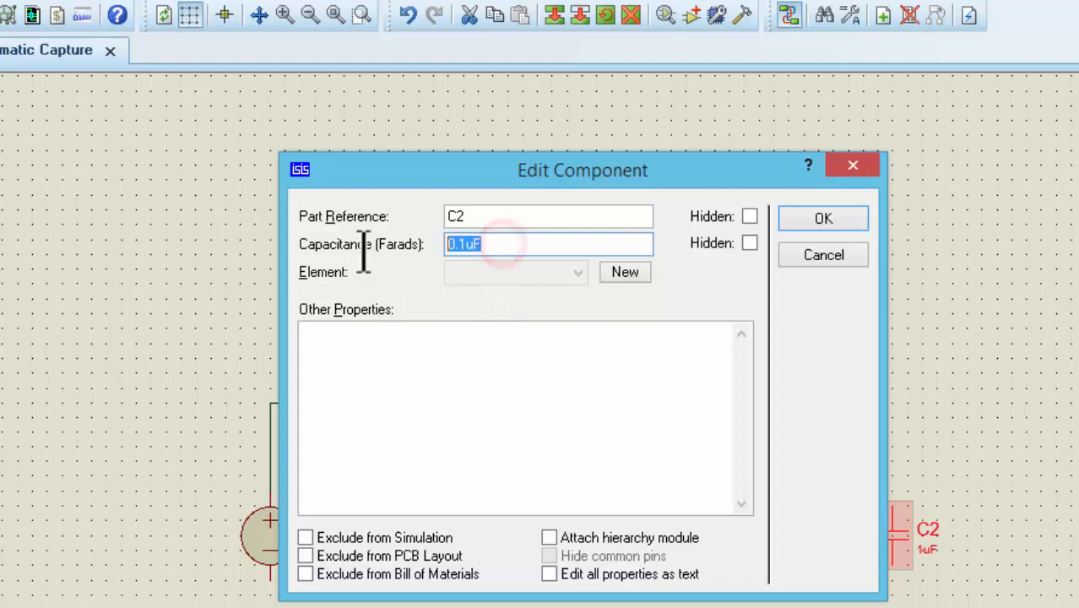
left_click(823, 218)
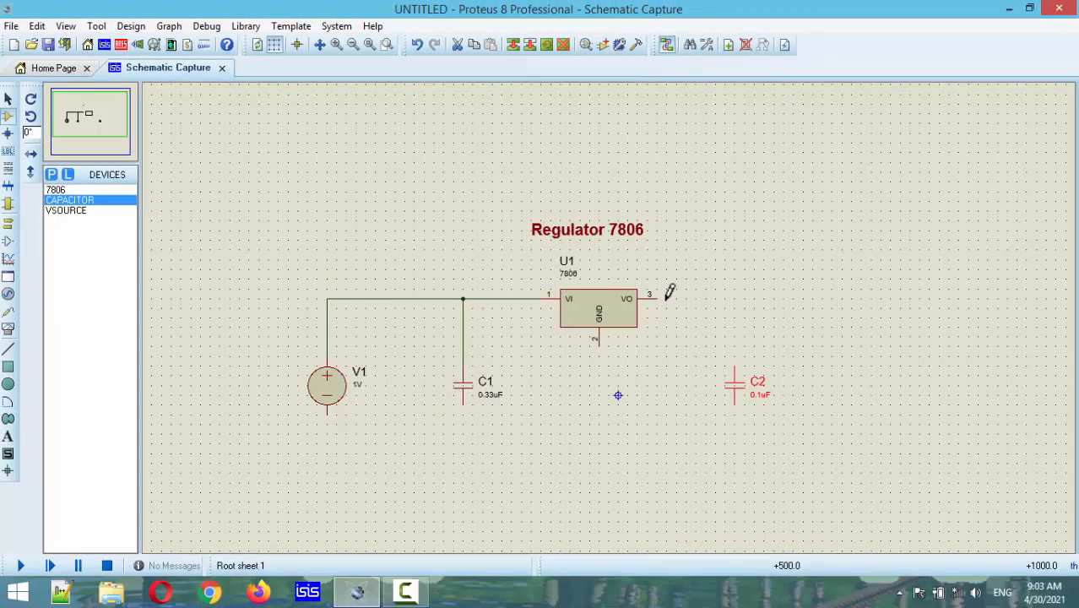
left_click(657, 297)
left_click(734, 364)
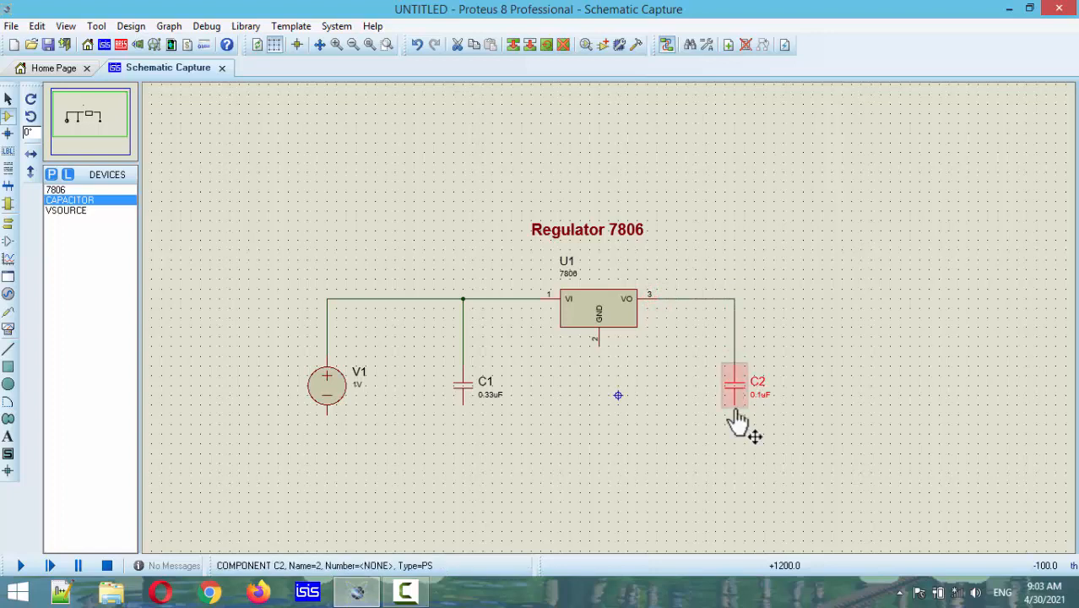
Wire C2's lower terminal down and along a common return line to the negative terminal of V1
left_click(734, 424)
left_click(734, 410)
right_click(725, 436)
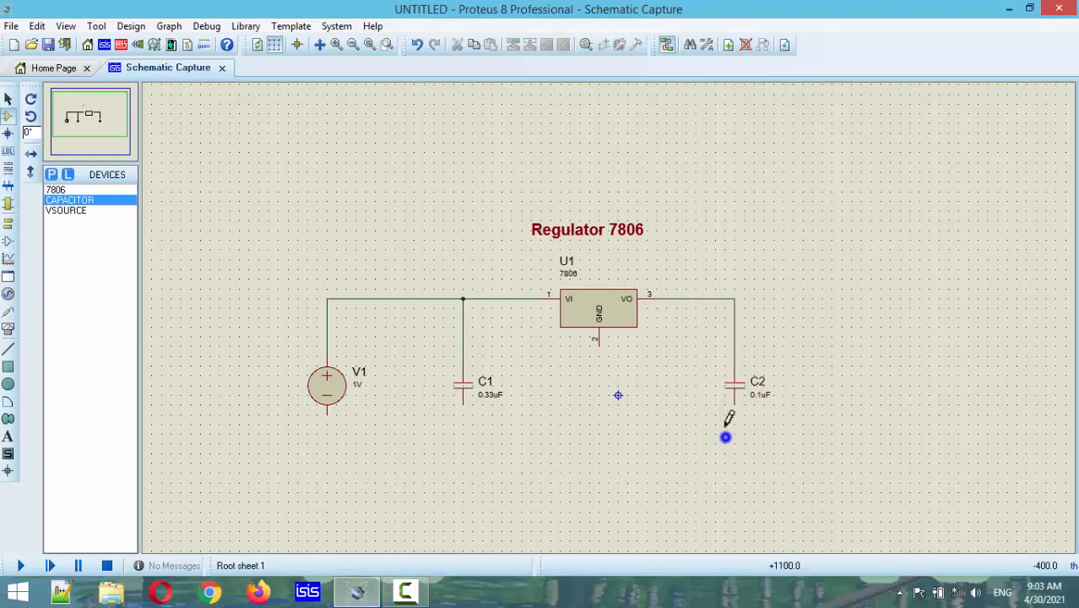
left_click(734, 404)
left_click(734, 483)
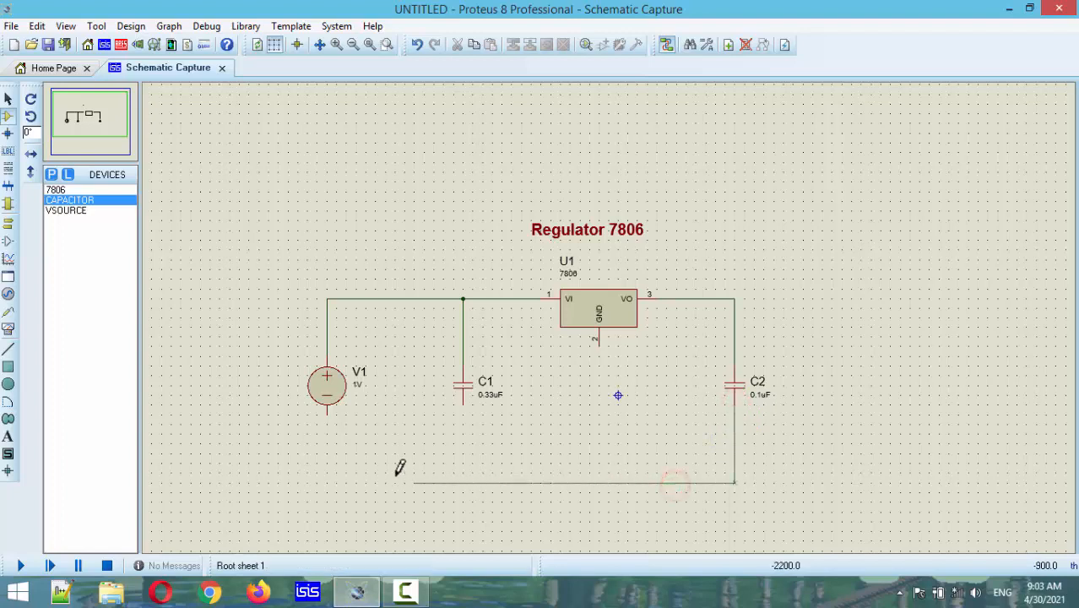
left_click(327, 412)
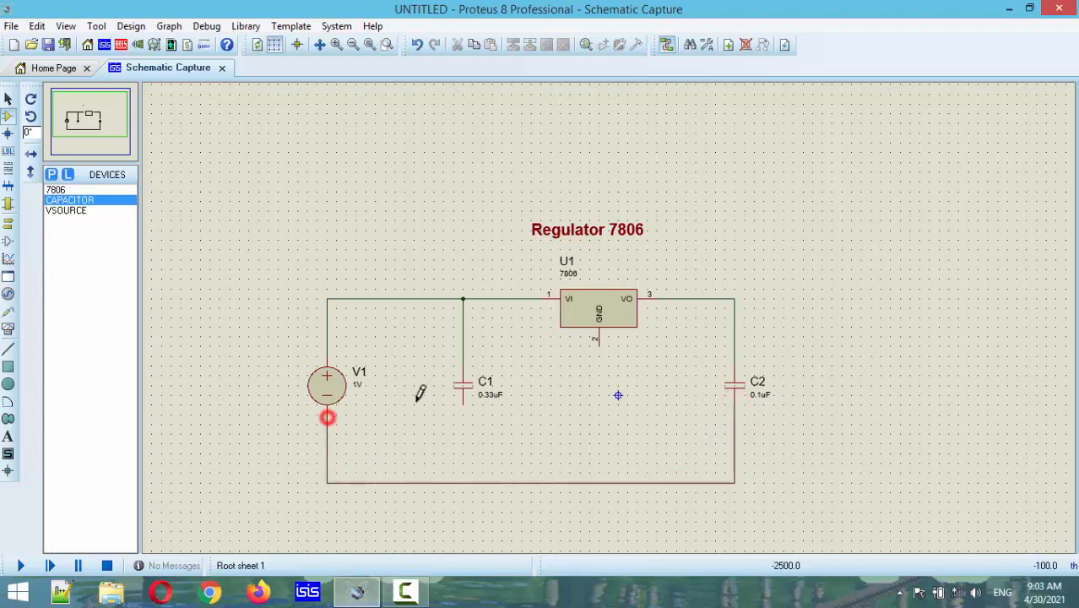
Wire C1's lower terminal and the regulator's GND pin down to the common return line
left_click(465, 405)
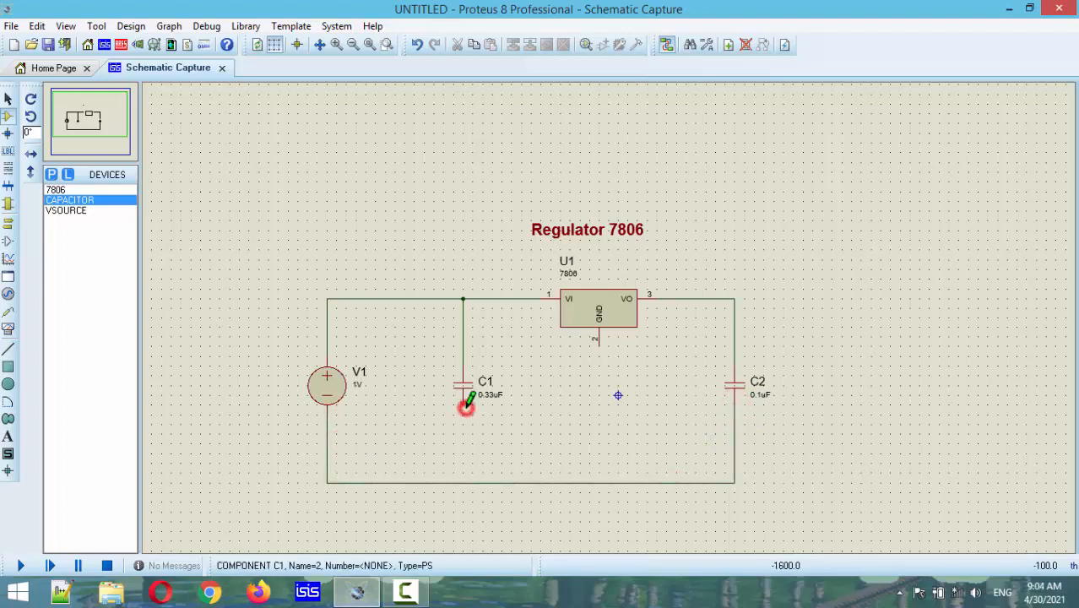
left_click(463, 483)
left_click(597, 341)
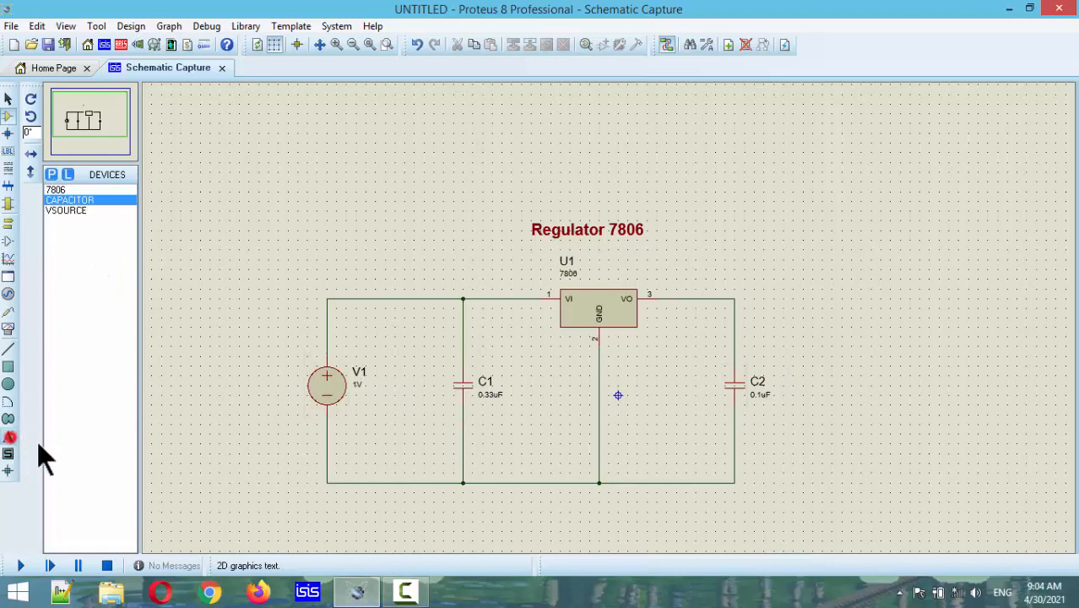
Add the text label "Input voltage" and position it just left of the voltage source V1
left_click(9, 437)
left_click(225, 387)
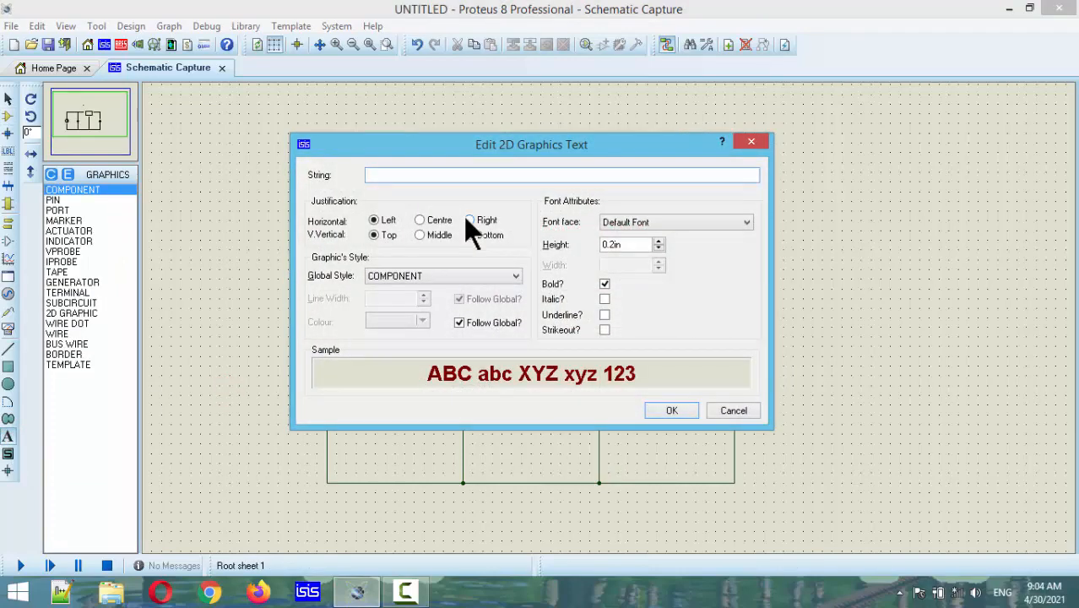
type("Input voltage")
left_click(668, 410)
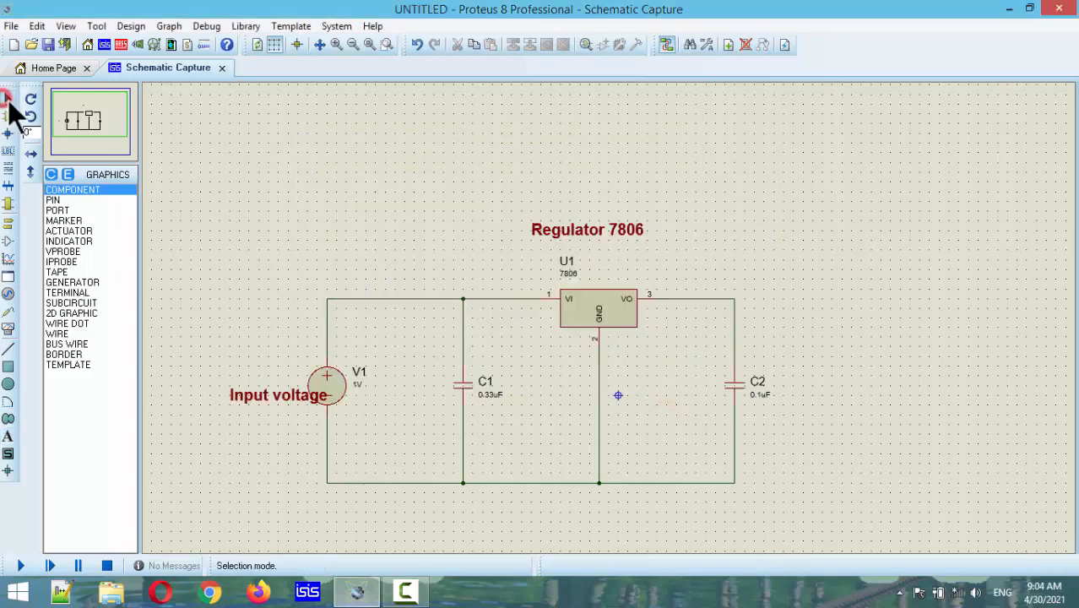
left_click(264, 403)
mouse_move(239, 401)
left_mouse_down()
mouse_move(270, 407)
mouse_move(220, 396)
left_mouse_up()
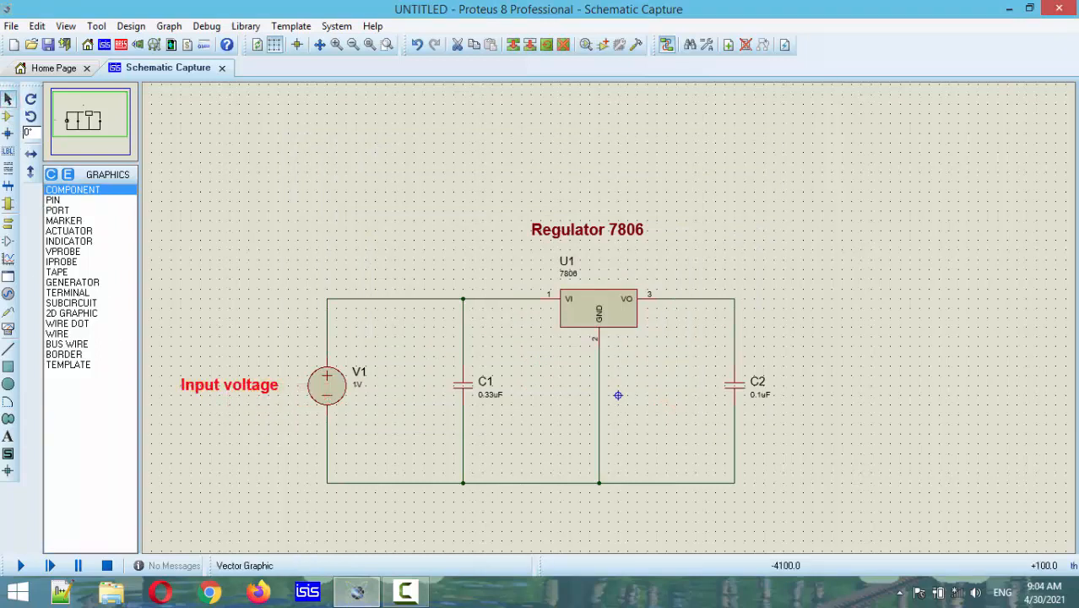
Add the text label "Output voltage" and position it just right of capacitor C2
left_click(7, 436)
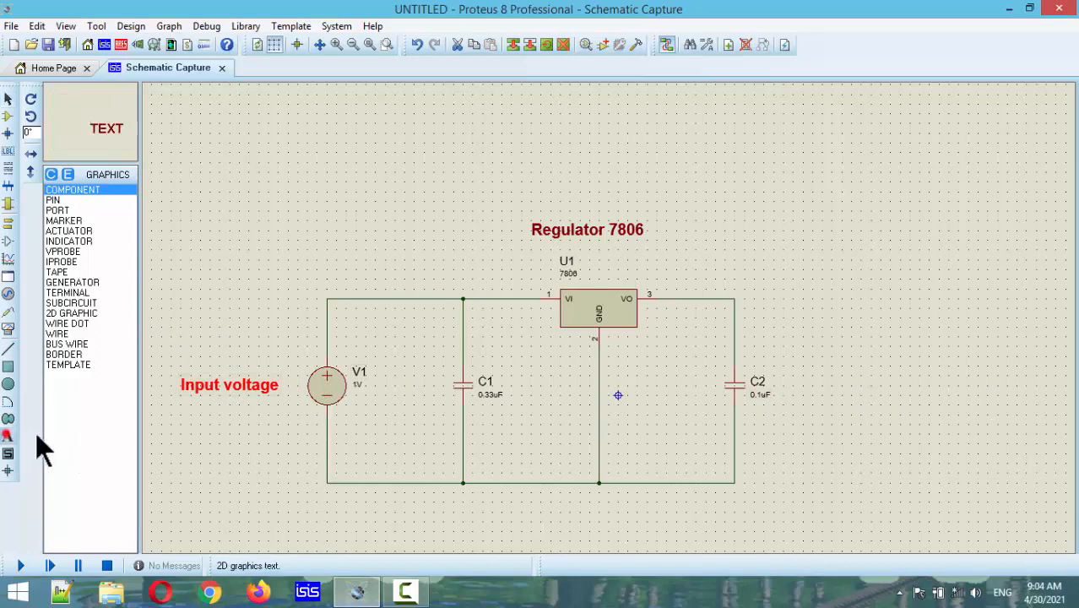
left_click(815, 392)
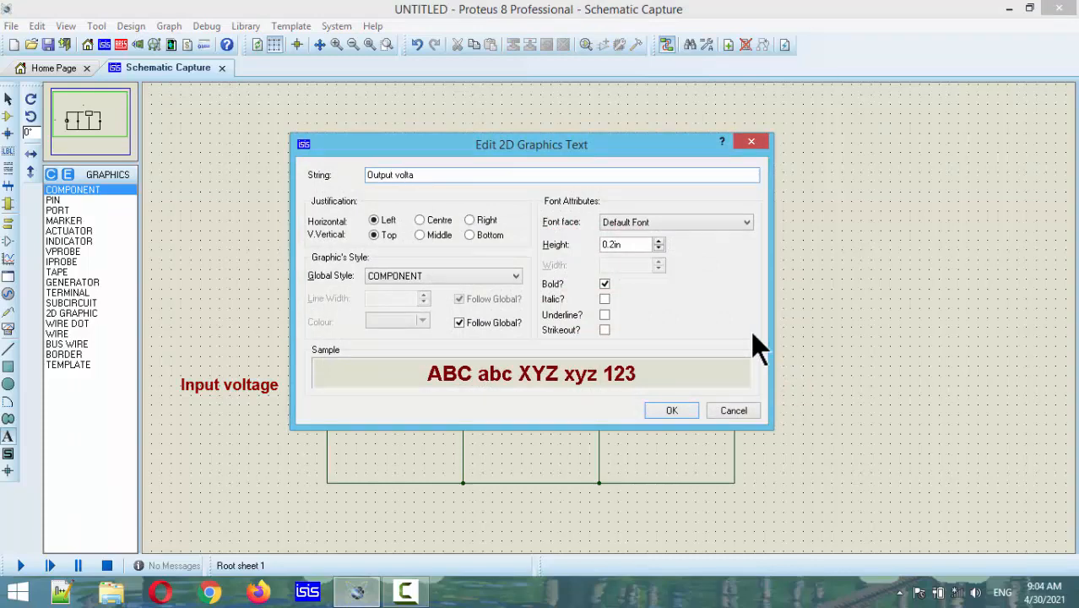
left_click(688, 408)
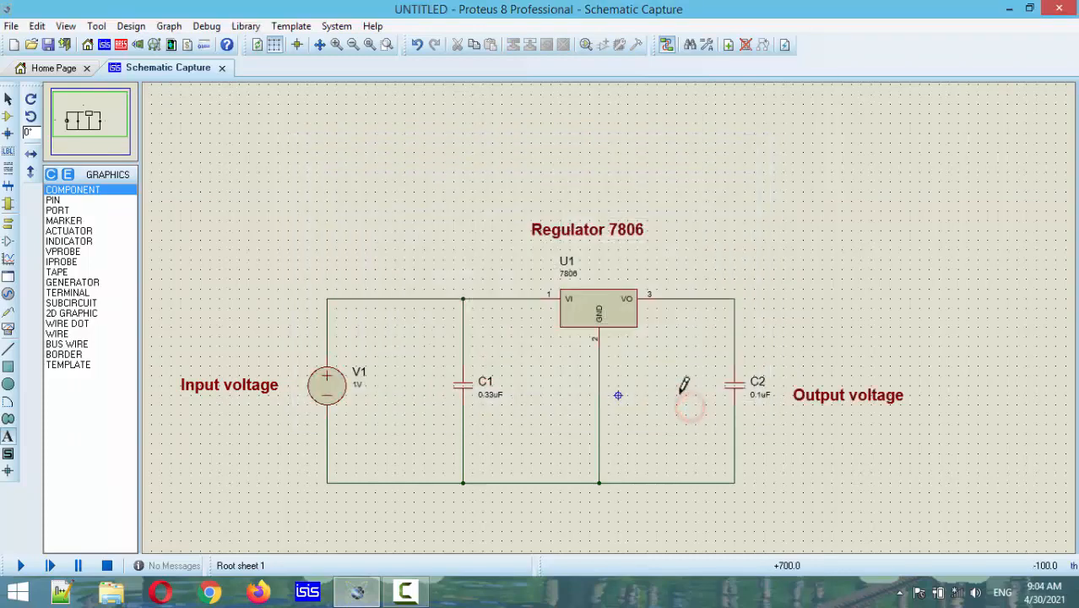
left_click(7, 102)
left_click(8, 99)
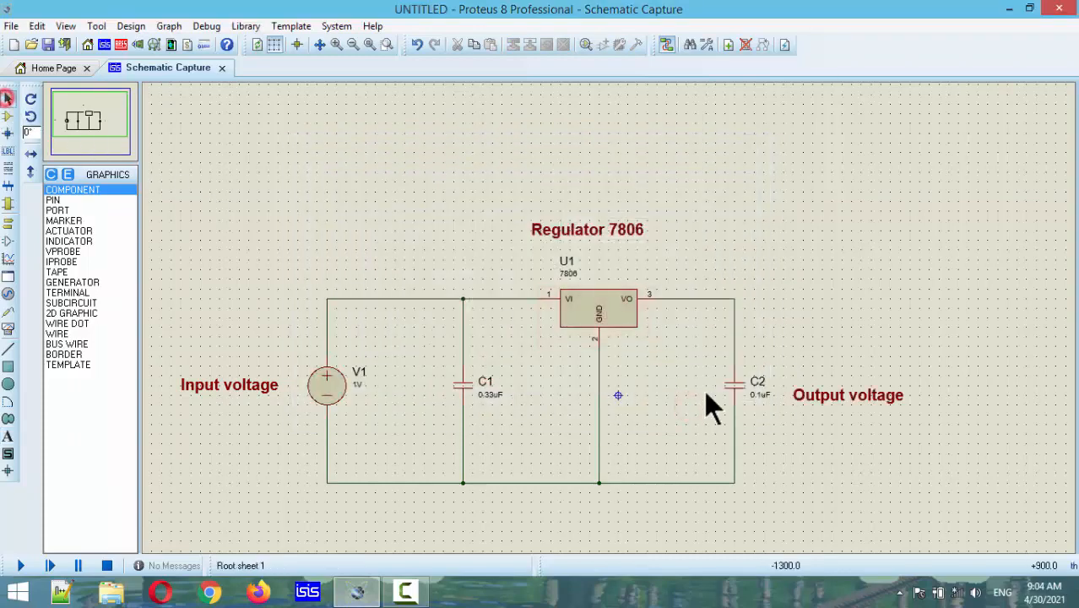
left_click(874, 410)
left_click_drag(875, 410, 856, 400)
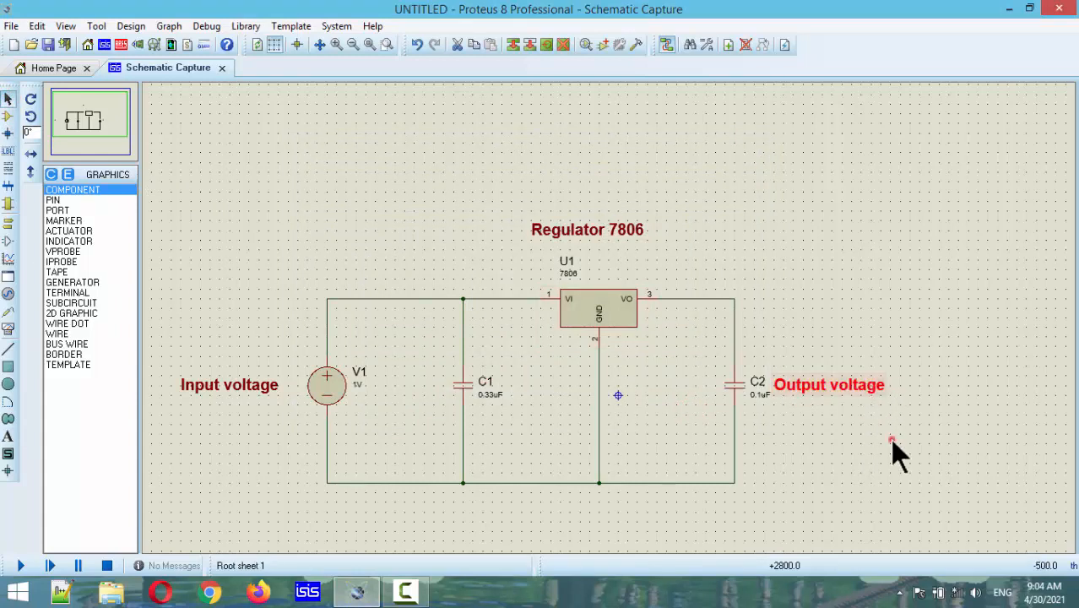
left_click(890, 439)
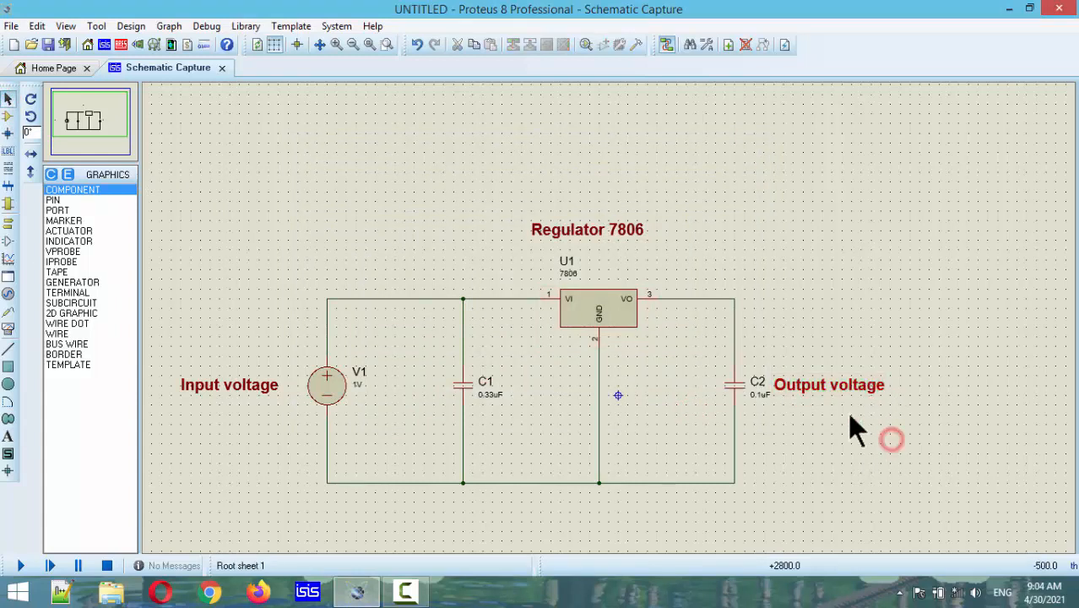
Place a DC voltmeter between V1 and C1 and wire it in parallel with V1, positive side to the input line
left_click(5, 328)
left_click(67, 273)
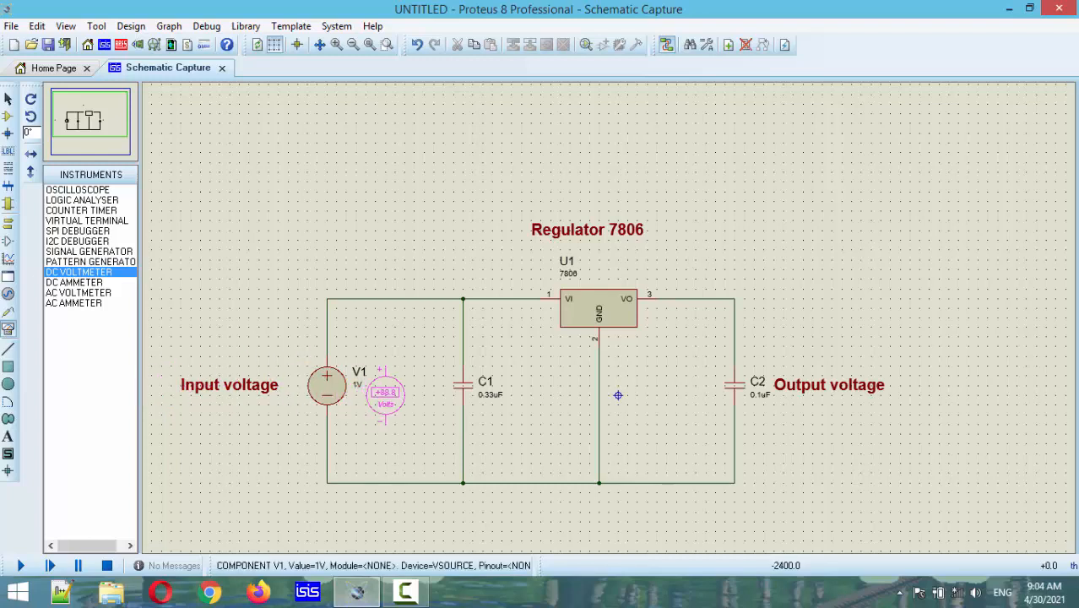
left_click(394, 384)
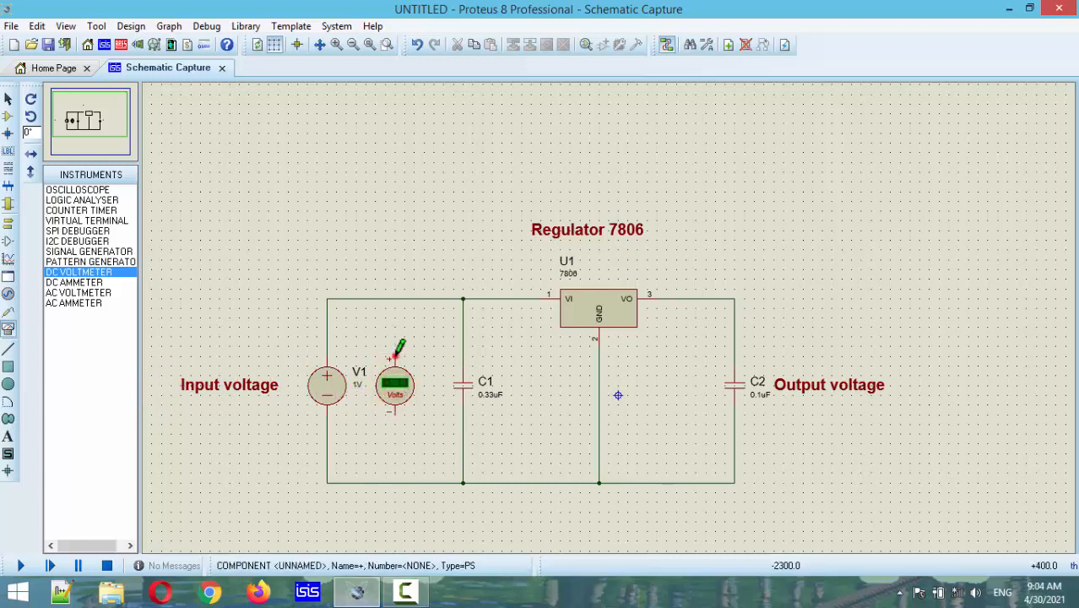
left_click(394, 356)
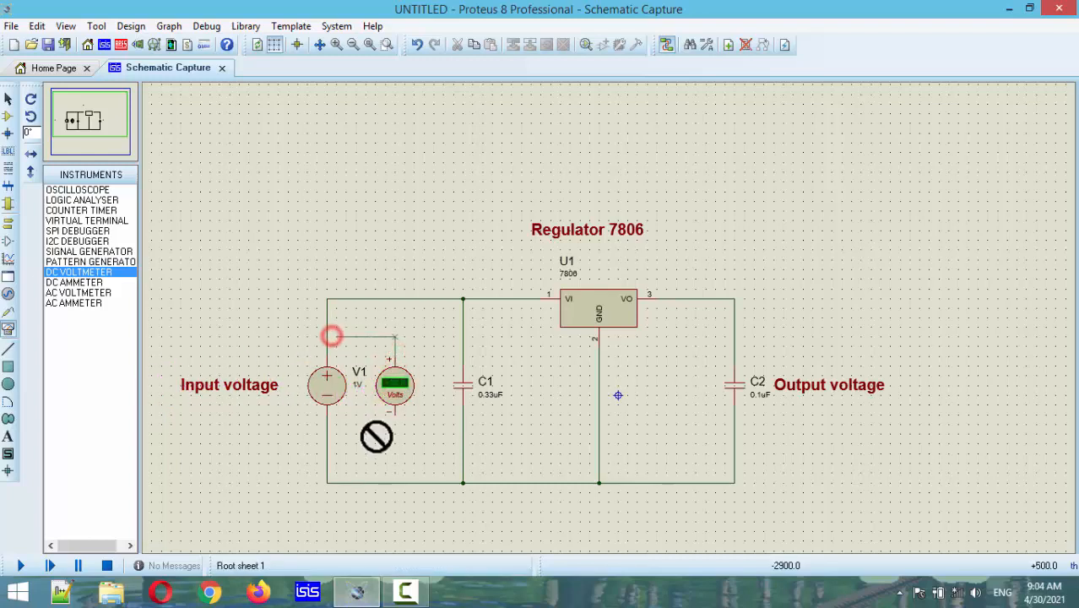
left_click(326, 336)
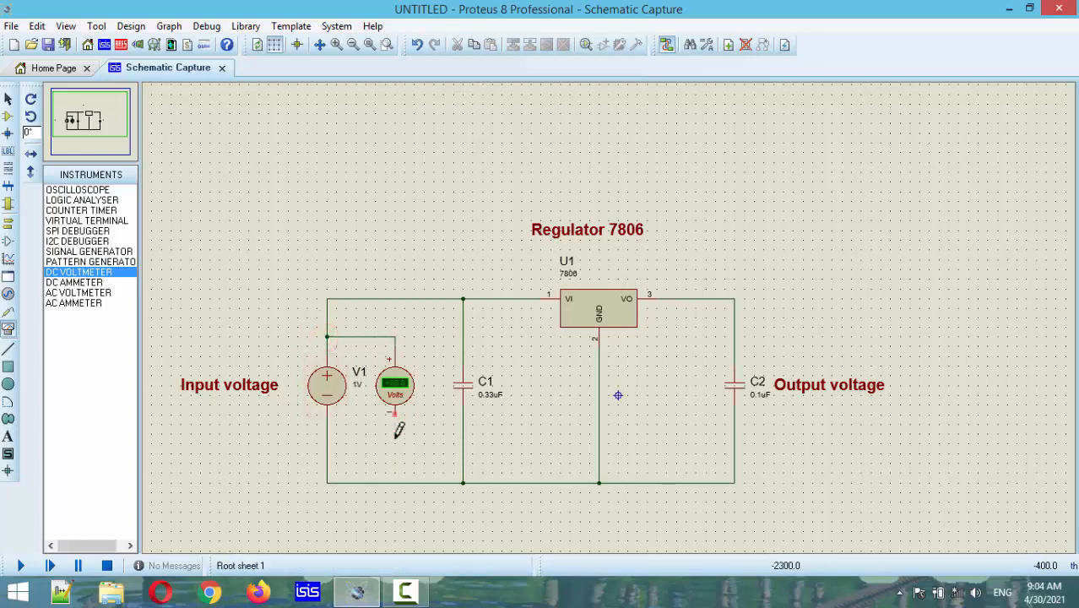
left_click(393, 411)
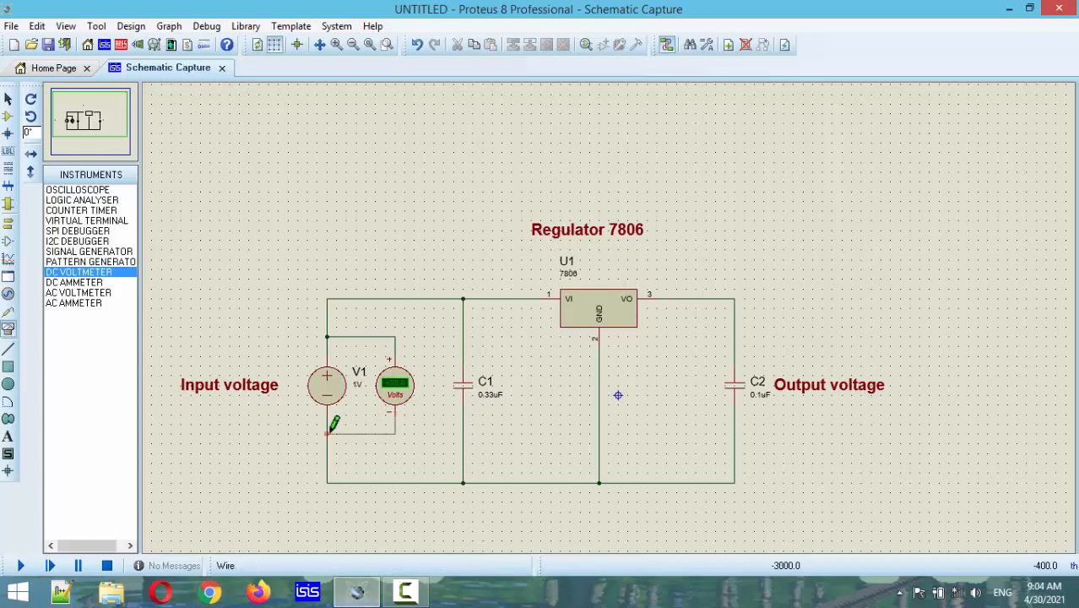
left_click(328, 433)
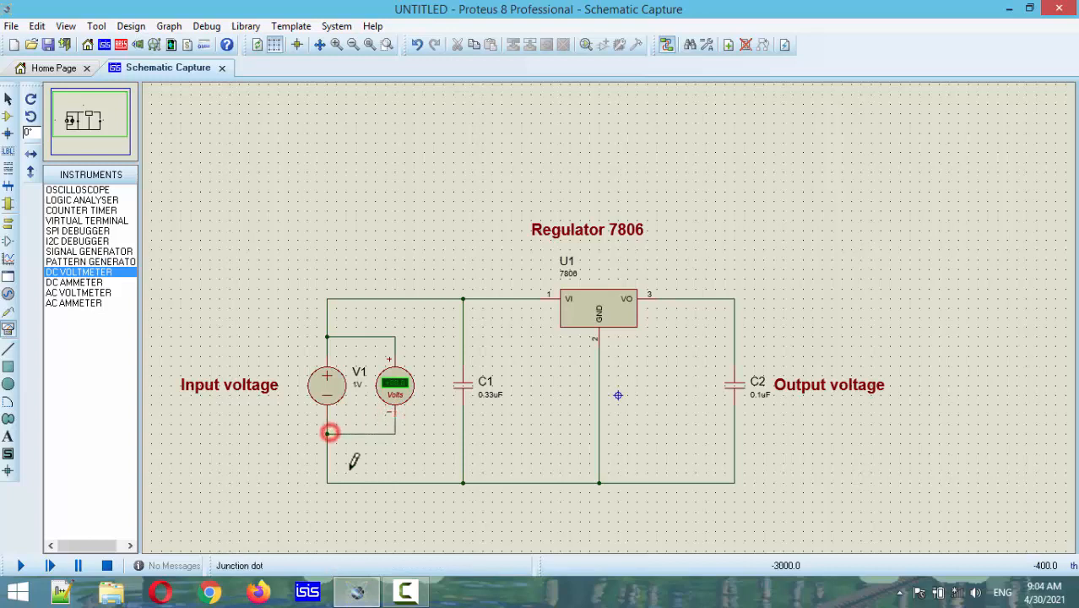
Place a second DC voltmeter right of the "Output voltage" label and wire it across C2, from the VO line to the return line
left_click(923, 388)
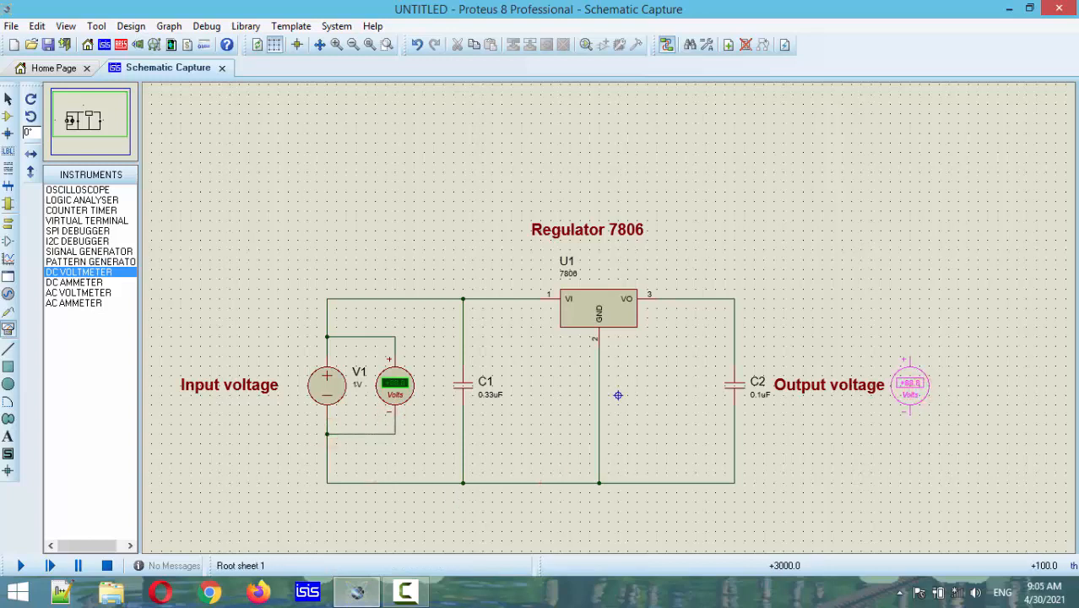
left_click(912, 389)
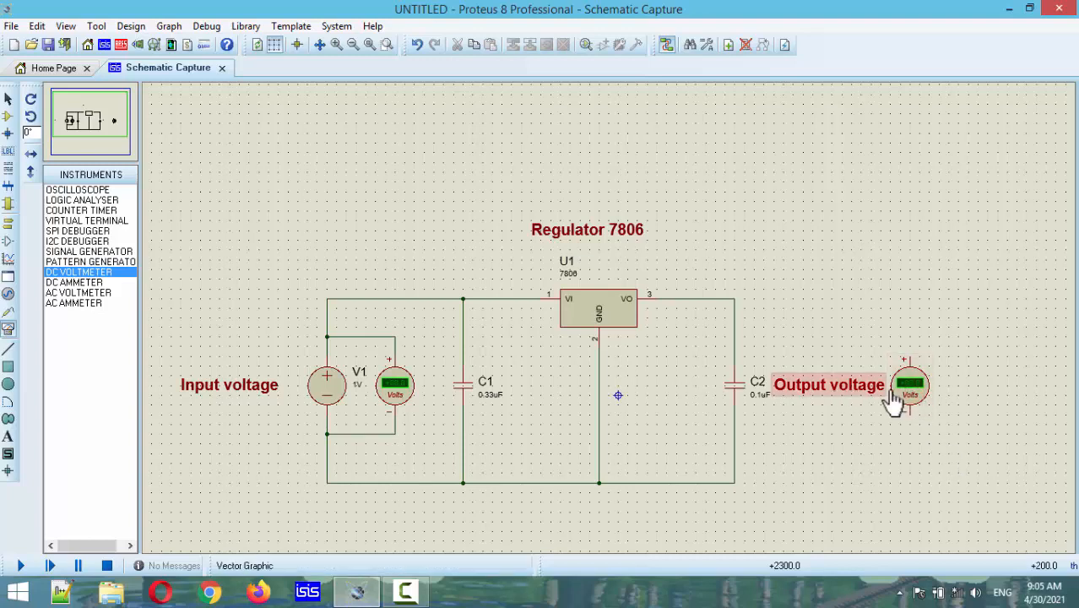
left_click(911, 354)
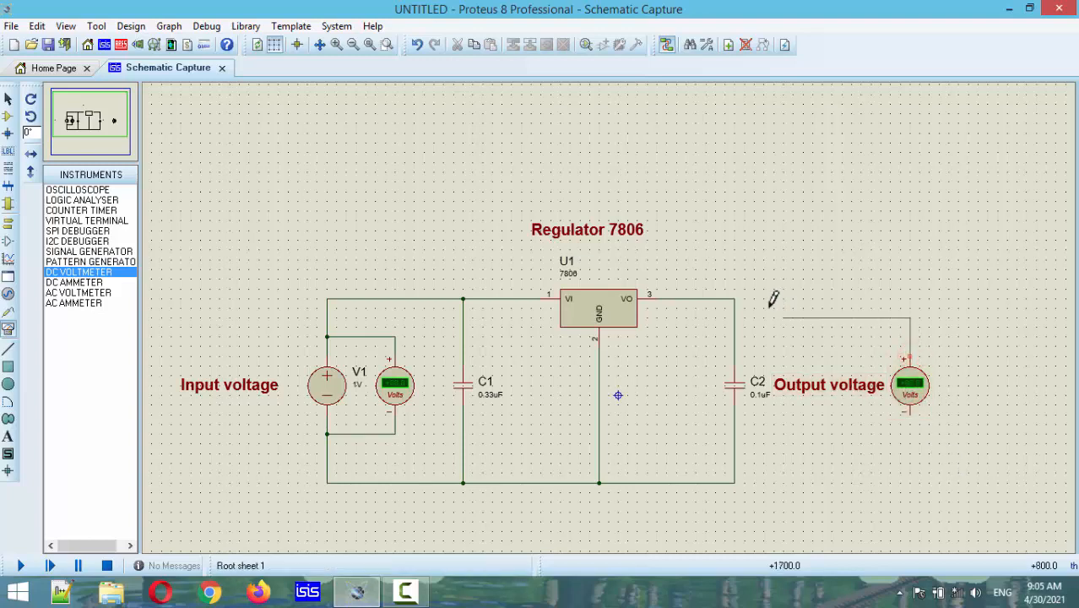
left_click(734, 299)
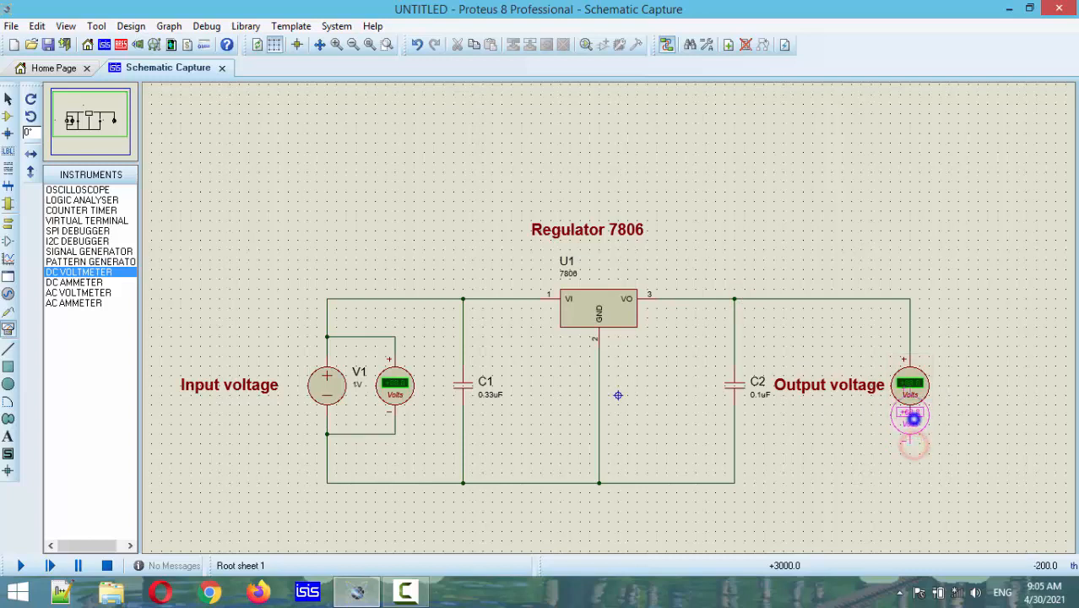
left_click(910, 412)
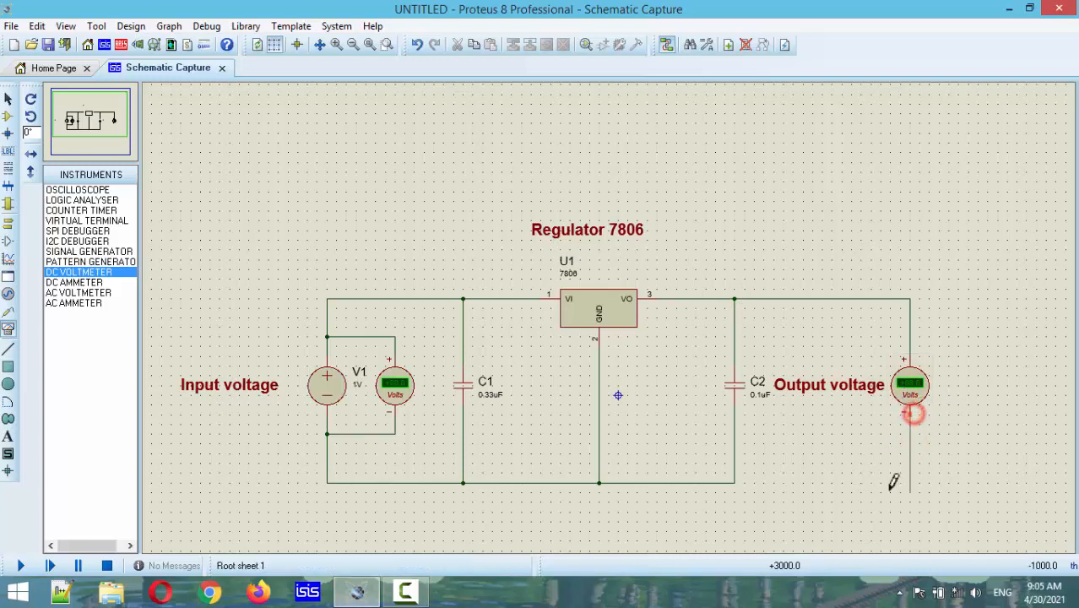
left_click(738, 480)
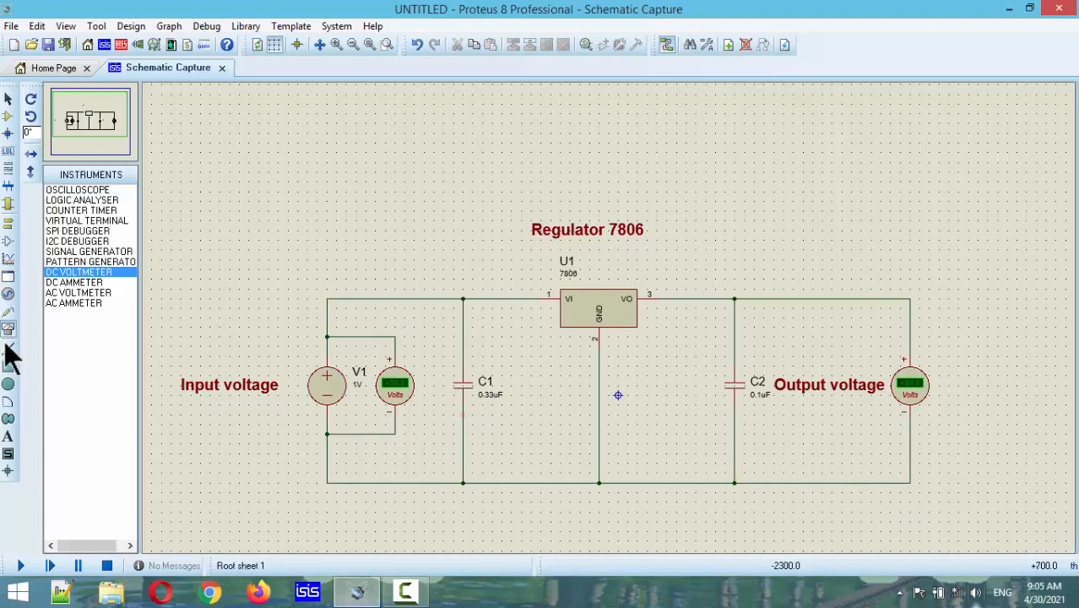
Set the voltage of source V1 to 8V
left_click(8, 99)
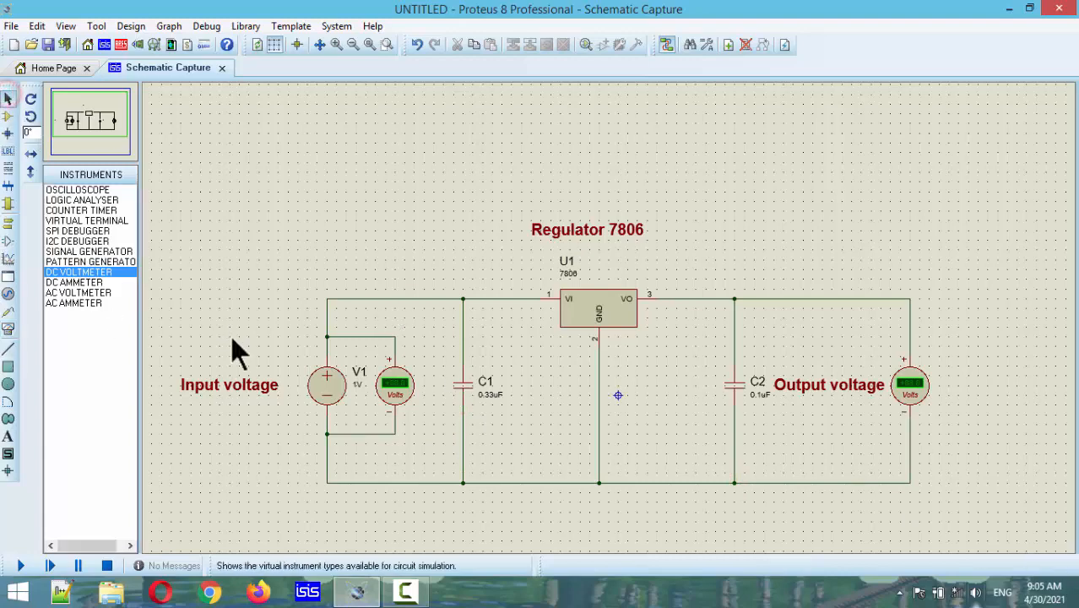
double_click(325, 388)
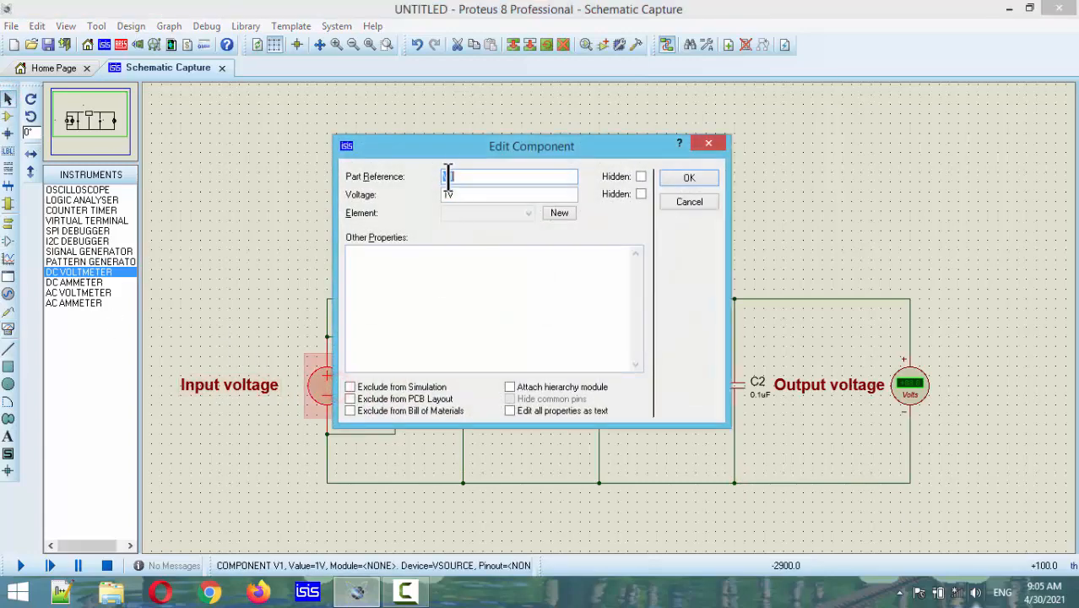
type("8V")
left_click(683, 178)
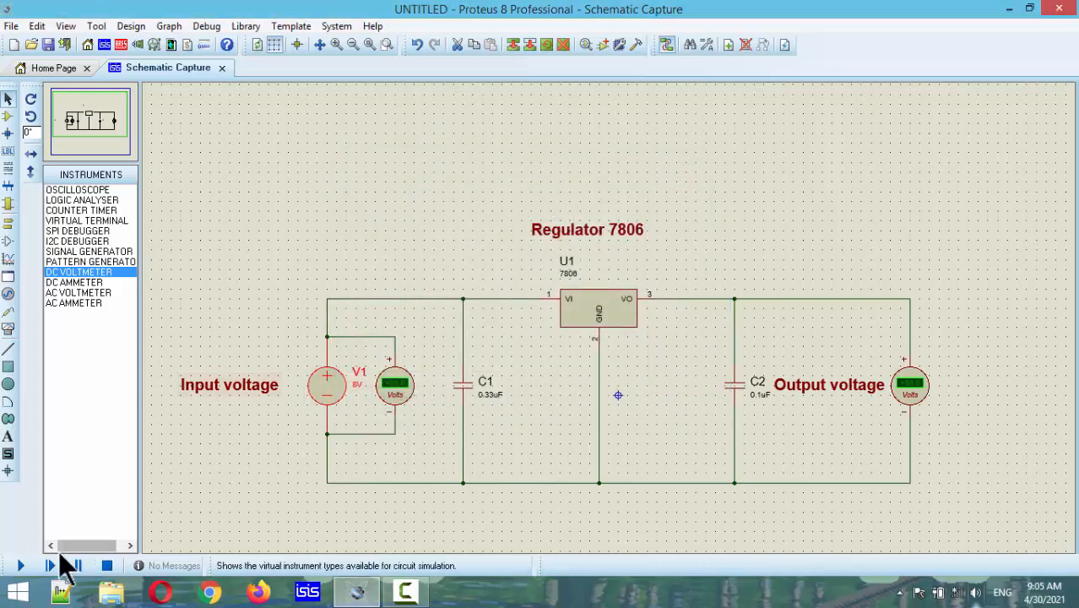
Run the simulation and examine the readings of the input and output voltmeters
left_click(21, 566)
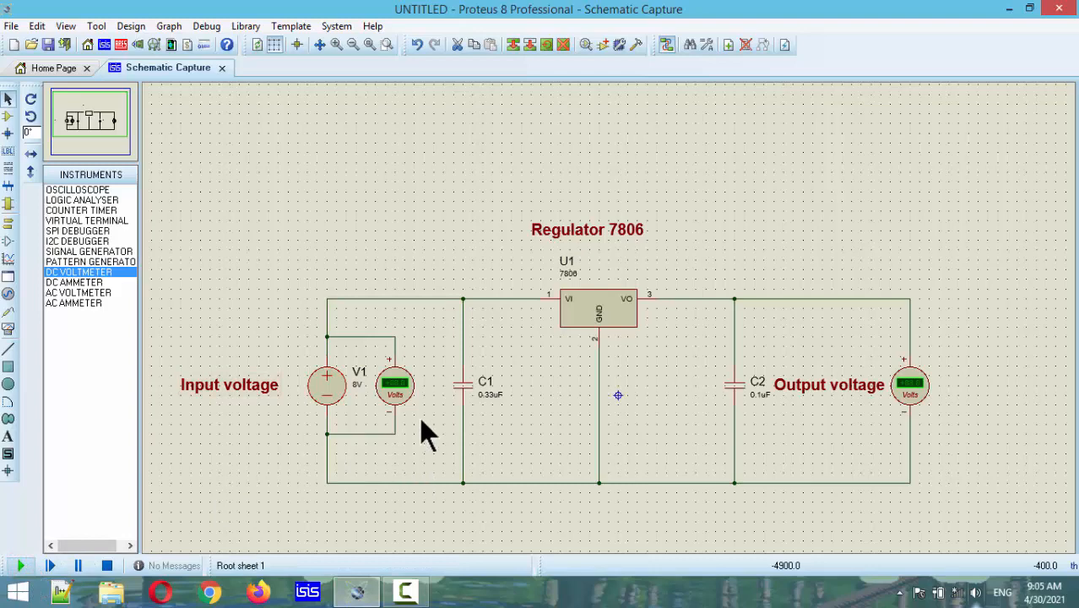
scroll(421, 403, "up", 1)
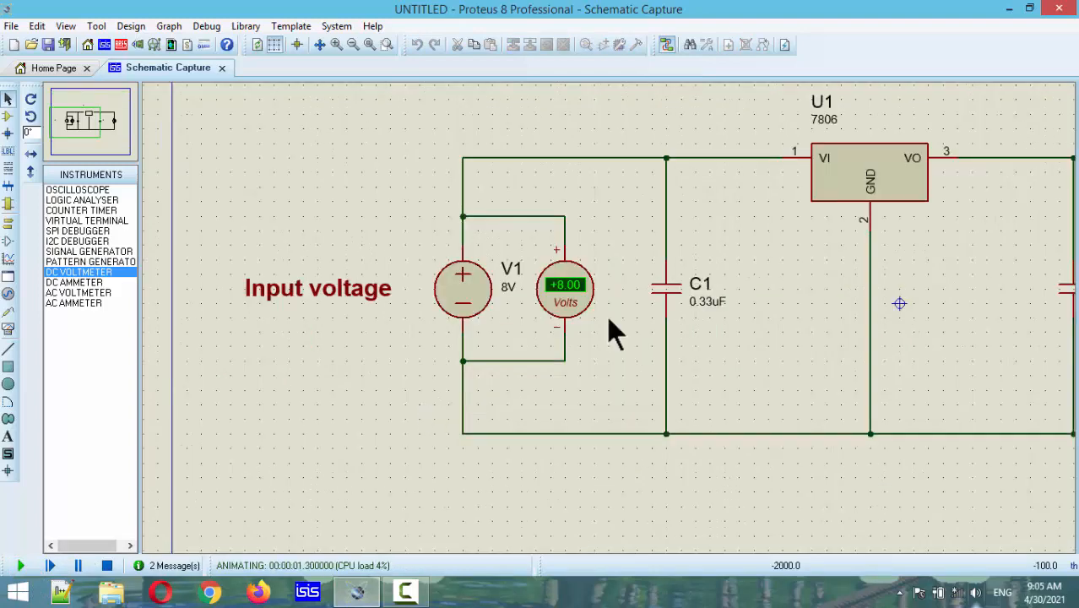
scroll(596, 274, "up", 1)
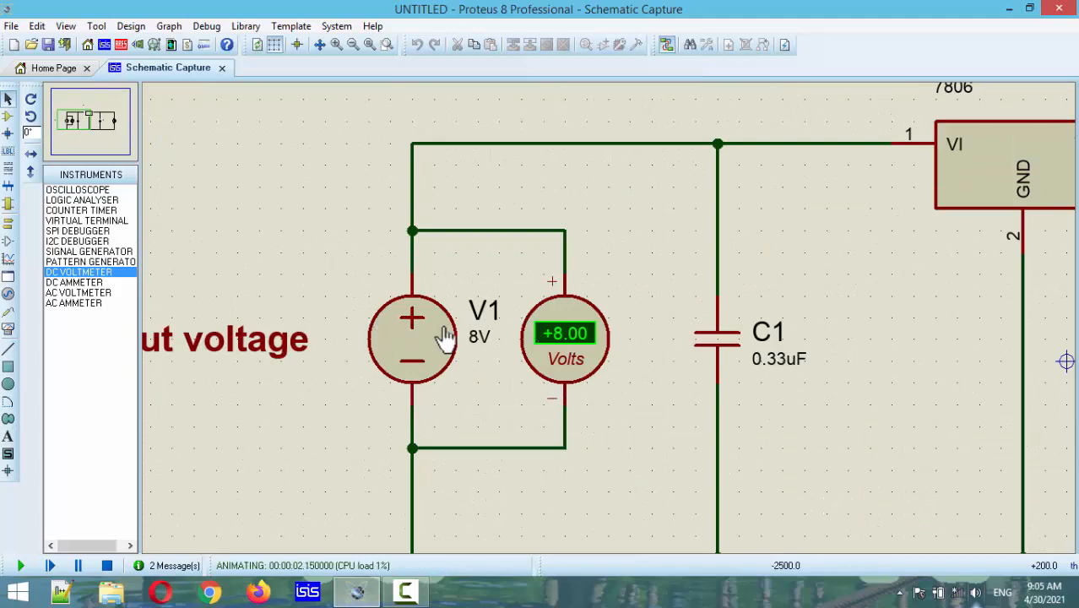
scroll(520, 373, "down", 1)
scroll(912, 344, "down", 1)
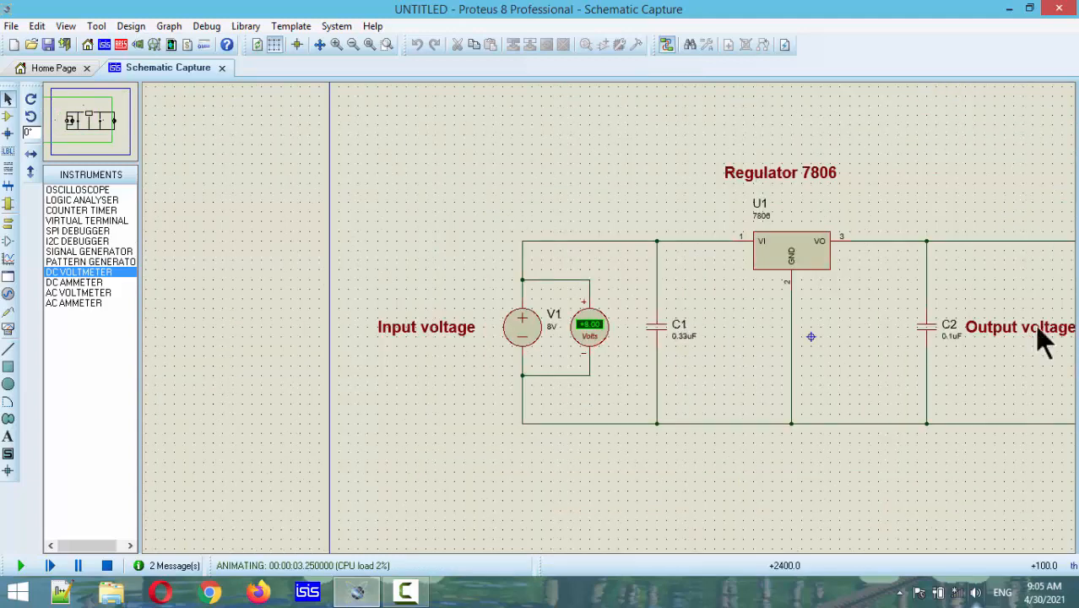
scroll(1038, 329, "down", 1)
scroll(871, 336, "up", 2)
scroll(513, 299, "up", 1)
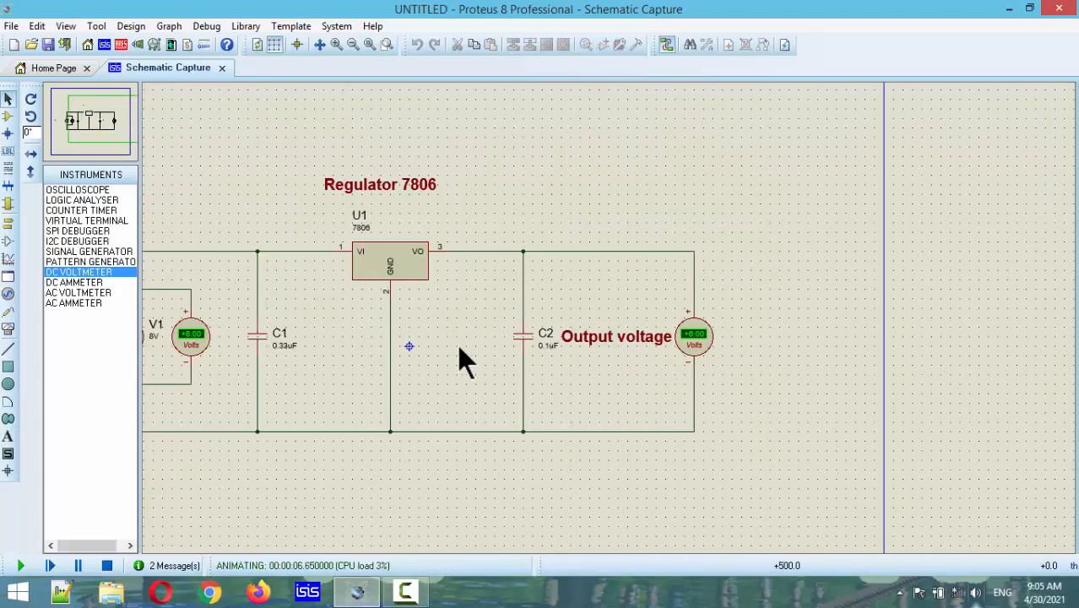
scroll(557, 338, "up", 2)
scroll(549, 334, "down", 2)
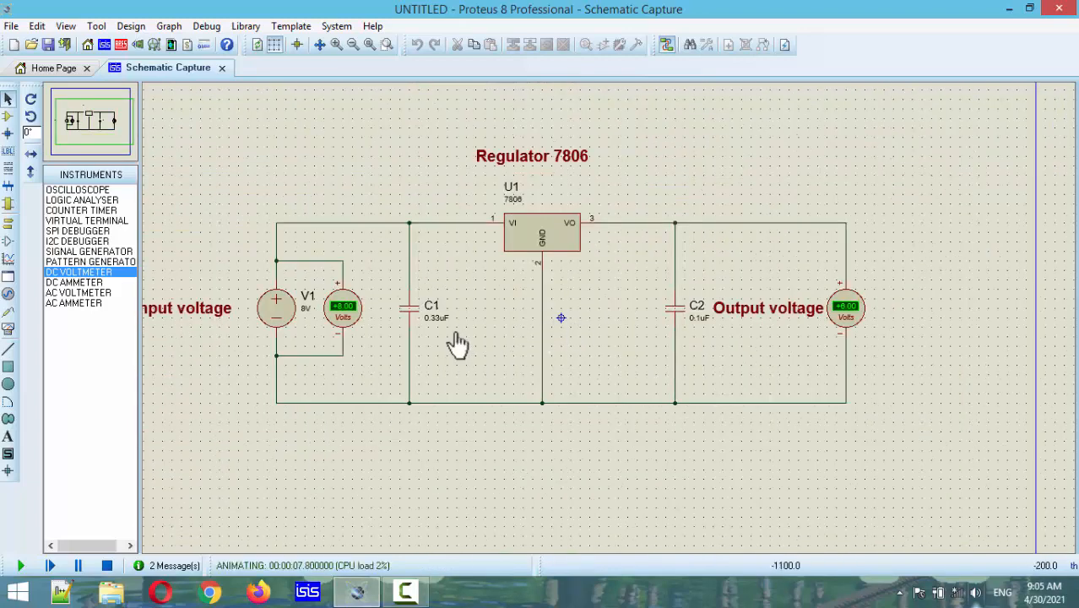
Stop the running simulation and set the voltage of source V1 to 10V
scroll(455, 339, "down", 1)
scroll(743, 333, "up", 1)
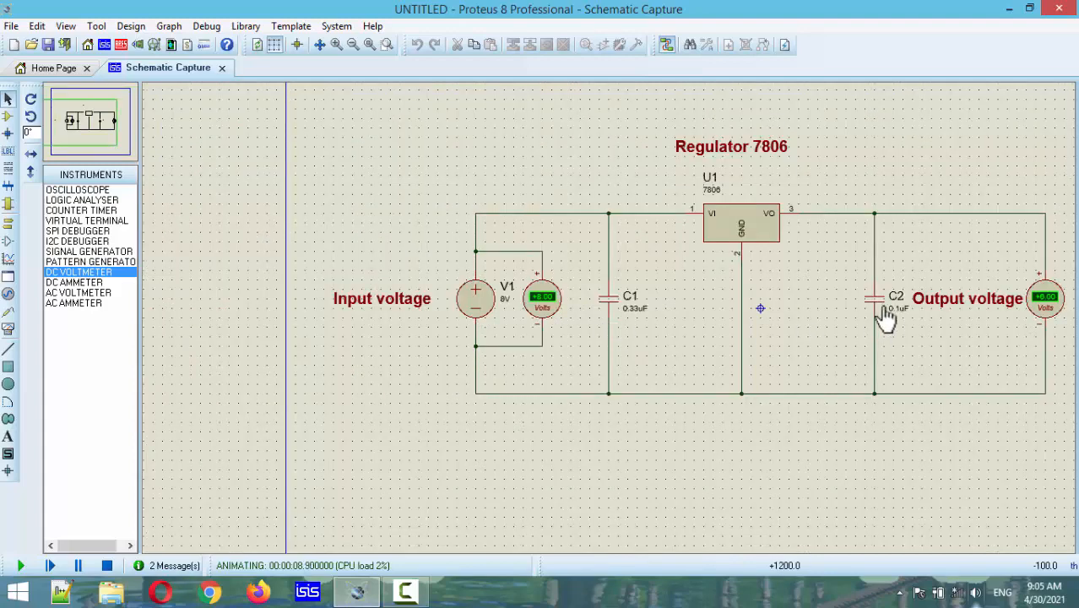
left_click(106, 565)
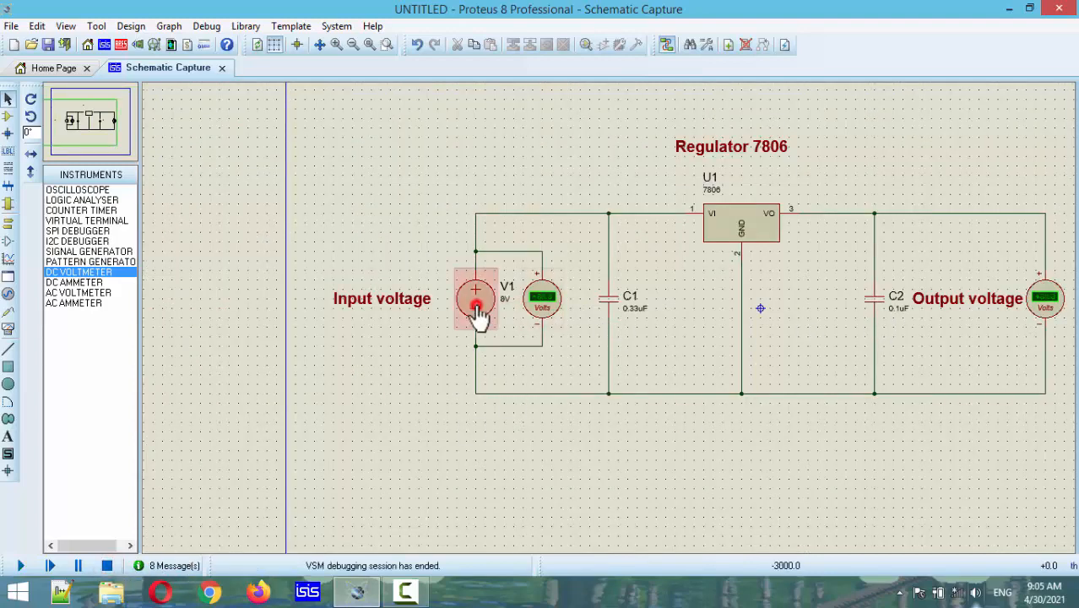
double_click(495, 312)
left_click_drag(446, 194, 425, 194)
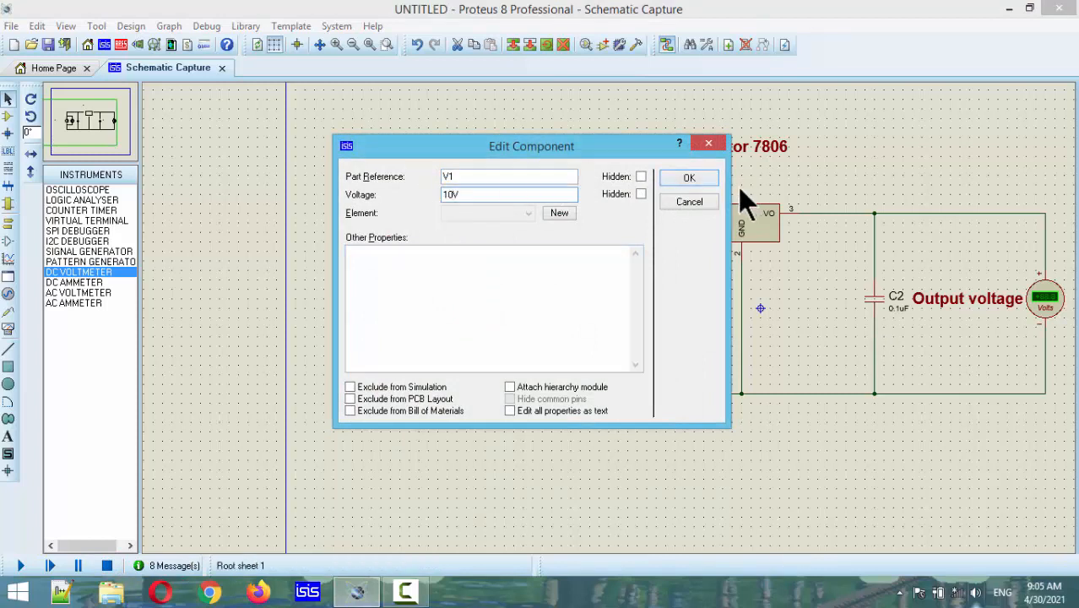
left_click(704, 176)
Simulate the circuit with the 10V input and compare the input and output voltmeter readings
left_click(21, 565)
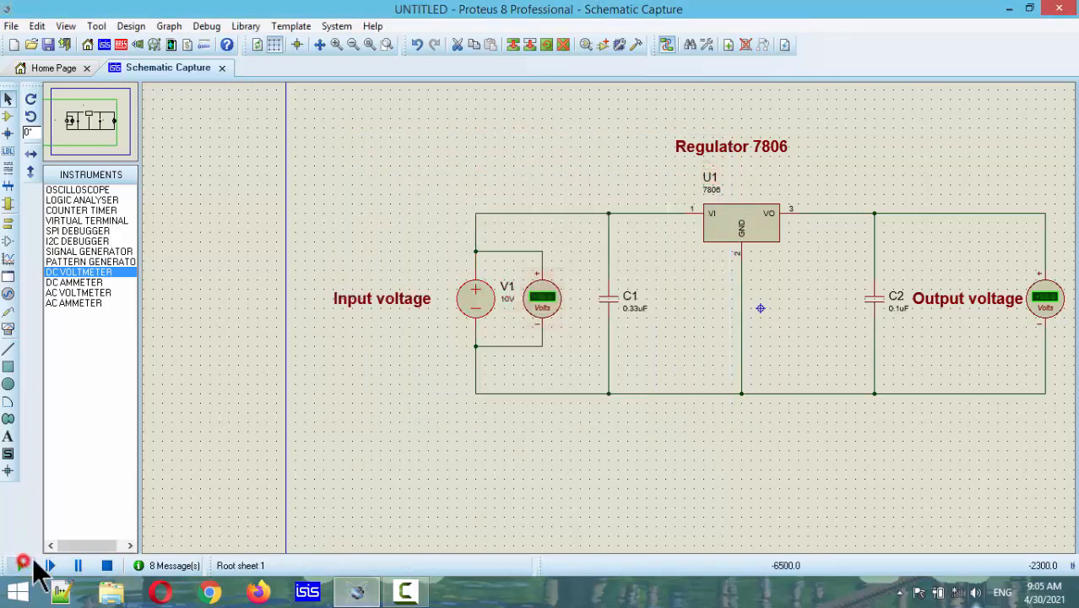
scroll(641, 281, "up", 1)
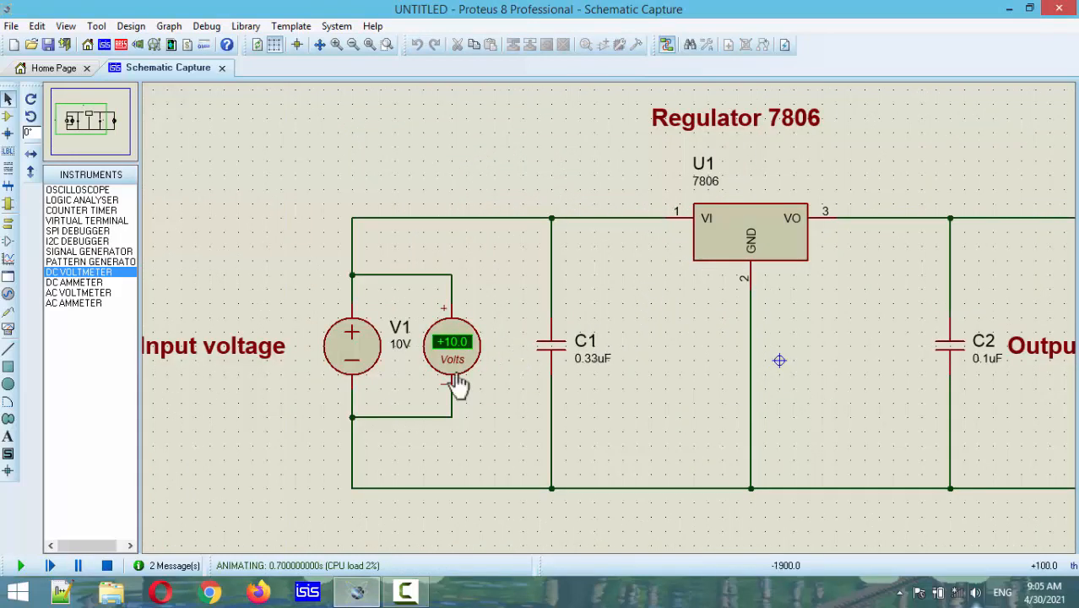
scroll(503, 368, "down", 3)
scroll(925, 349, "up", 2)
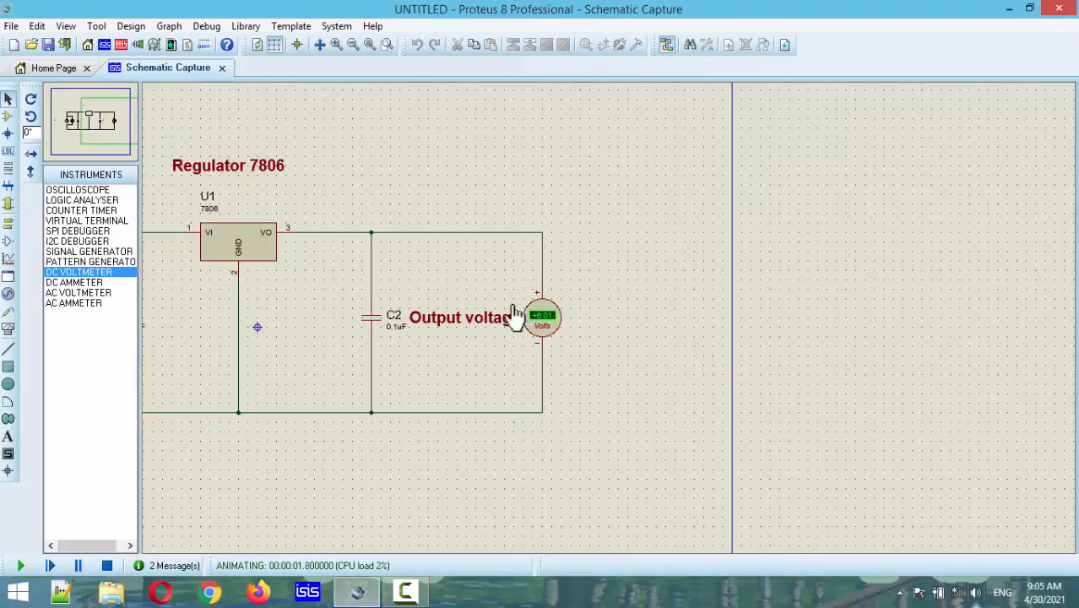
scroll(515, 314, "up", 2)
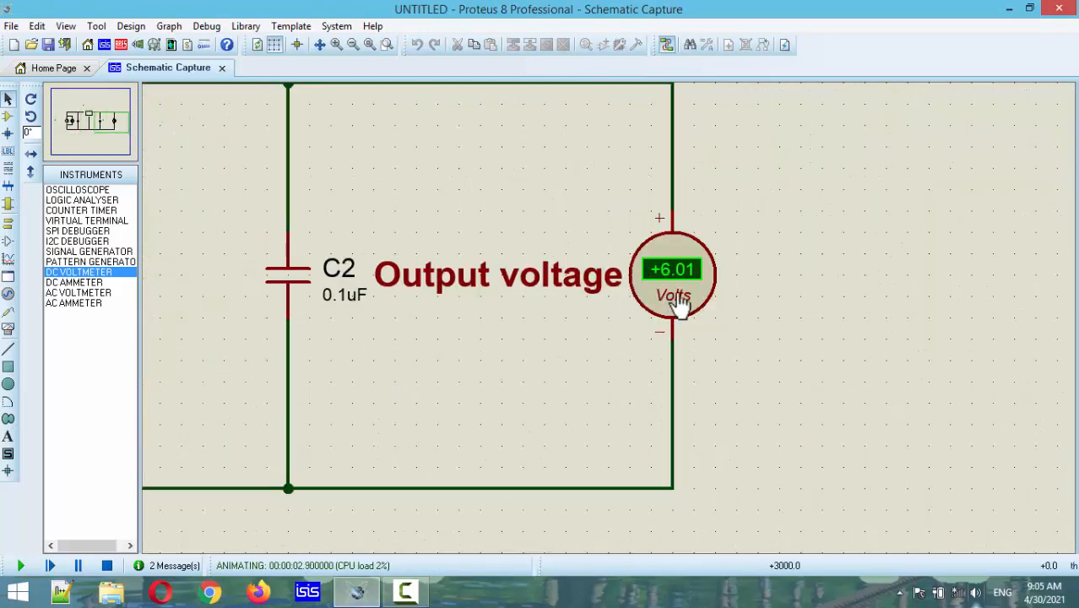
scroll(667, 300, "down", 3)
scroll(452, 337, "up", 1)
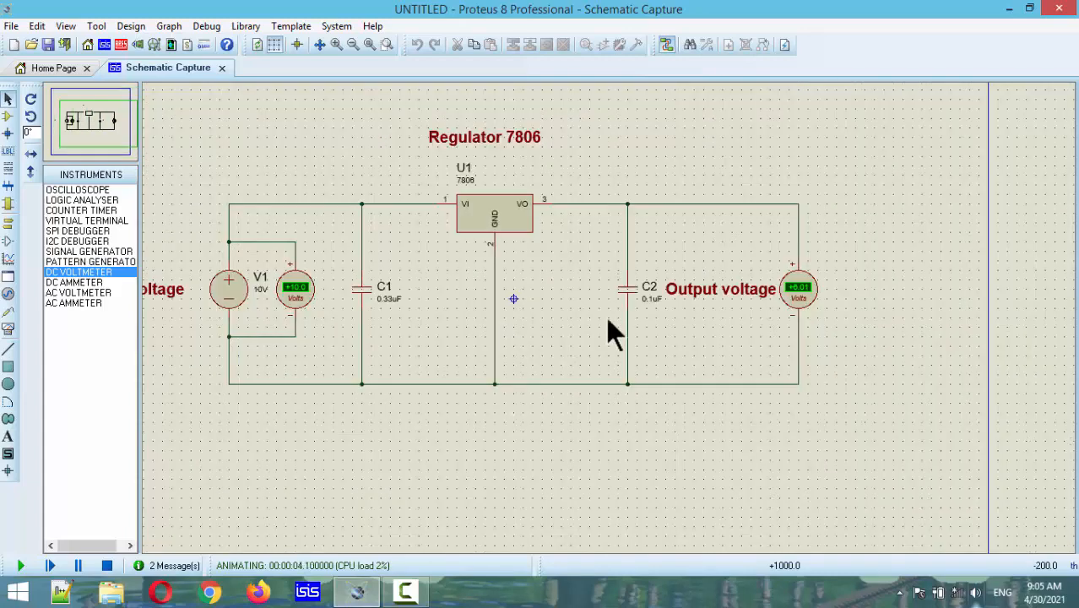
End the simulation and change the voltage of source V1 to 12V
left_click(106, 566)
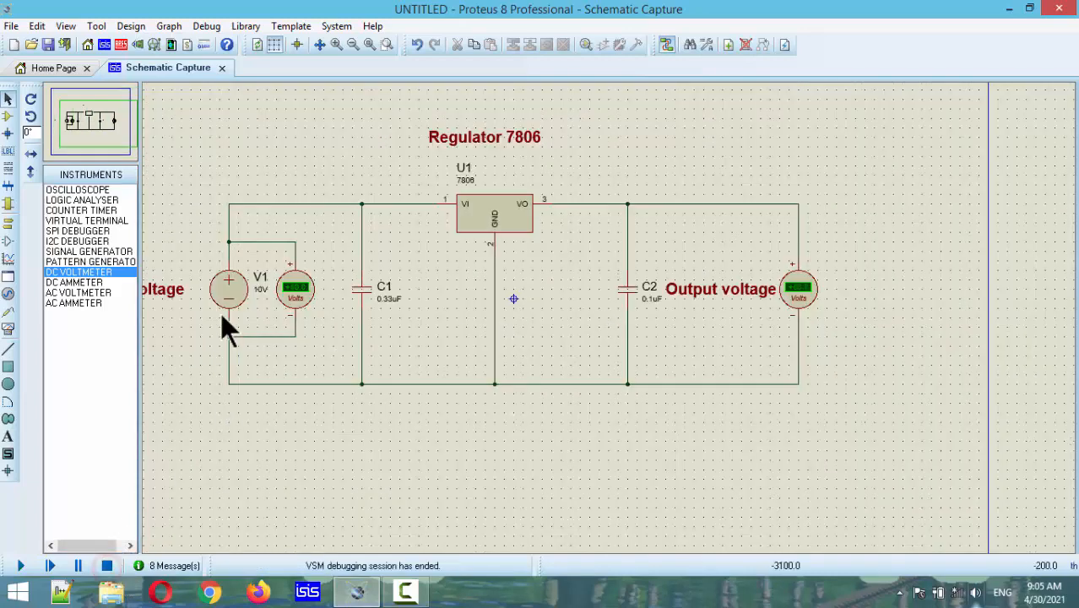
double_click(229, 291)
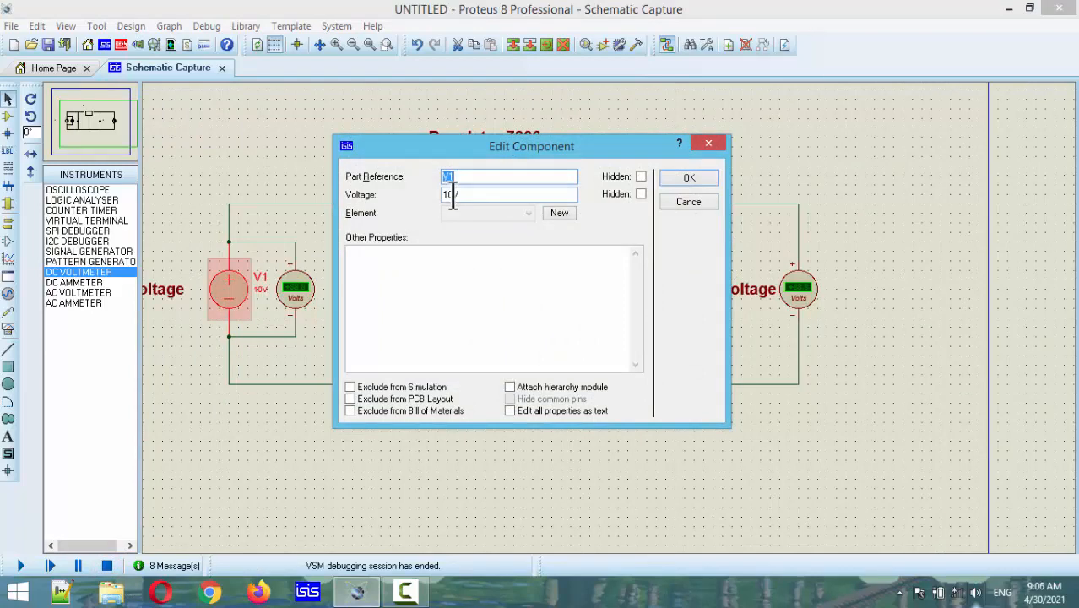
left_click_drag(453, 196, 448, 199)
type("2")
left_click(689, 176)
Run the simulation with the 12V source and examine the voltmeters at V1 and at the regulator output
left_click(20, 565)
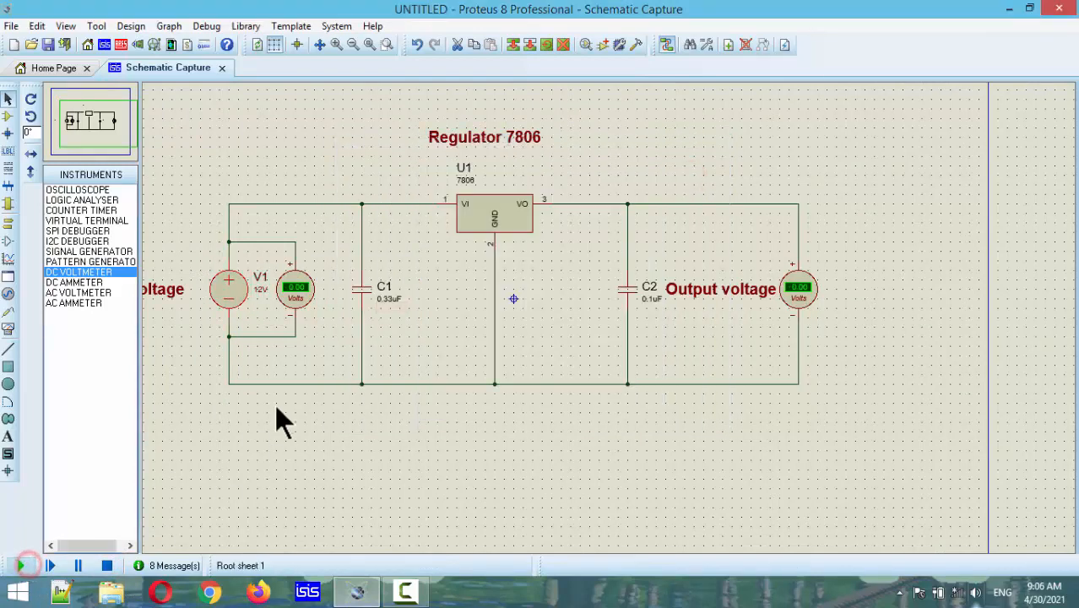
scroll(250, 315, "up", 5)
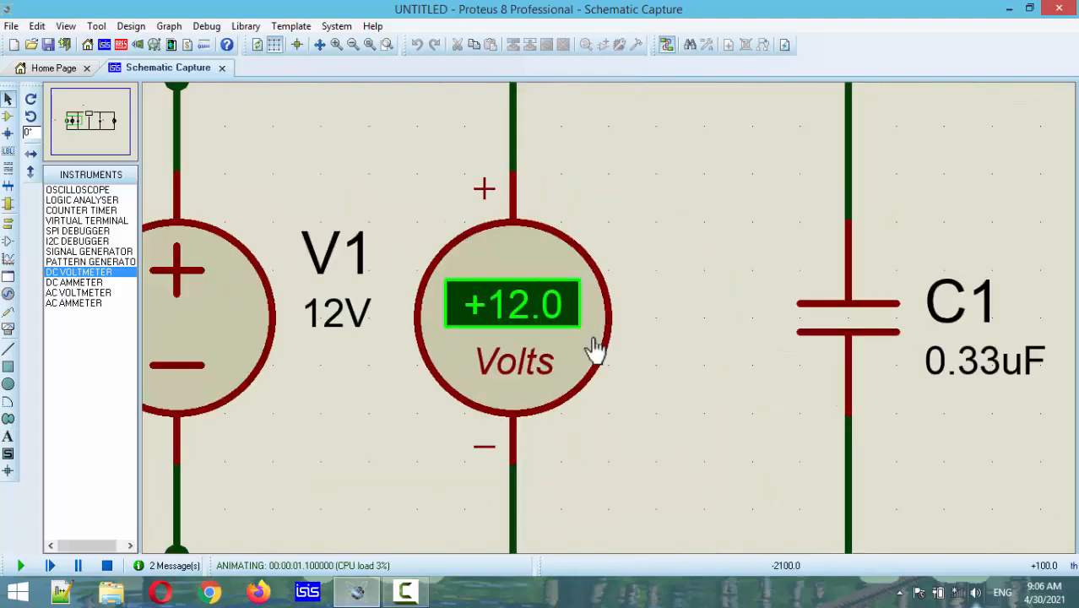
scroll(595, 348, "down", 5)
scroll(926, 319, "up", 4)
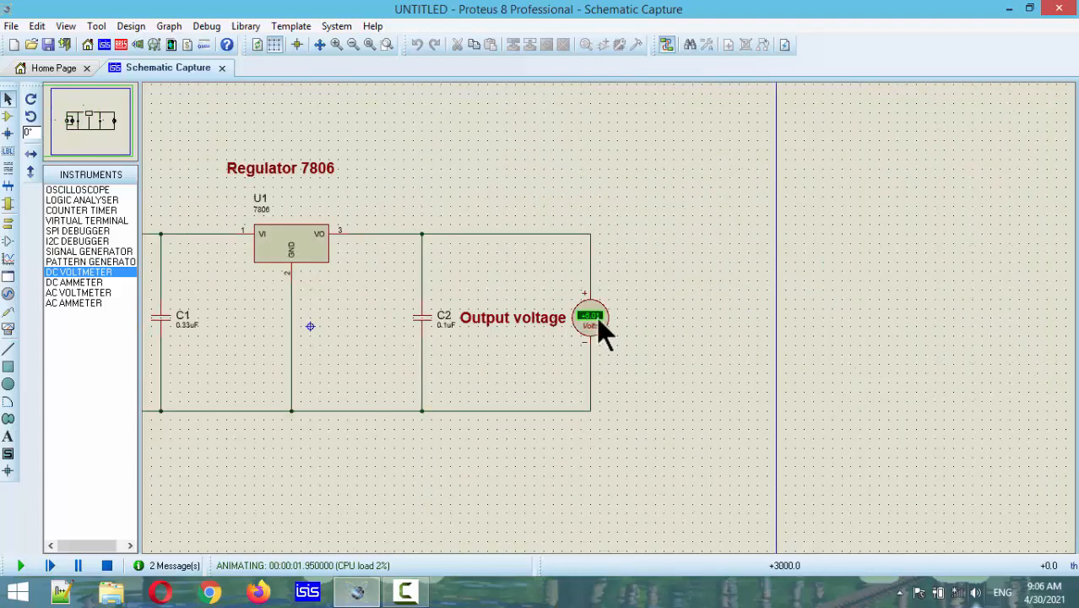
scroll(657, 334, "down", 4)
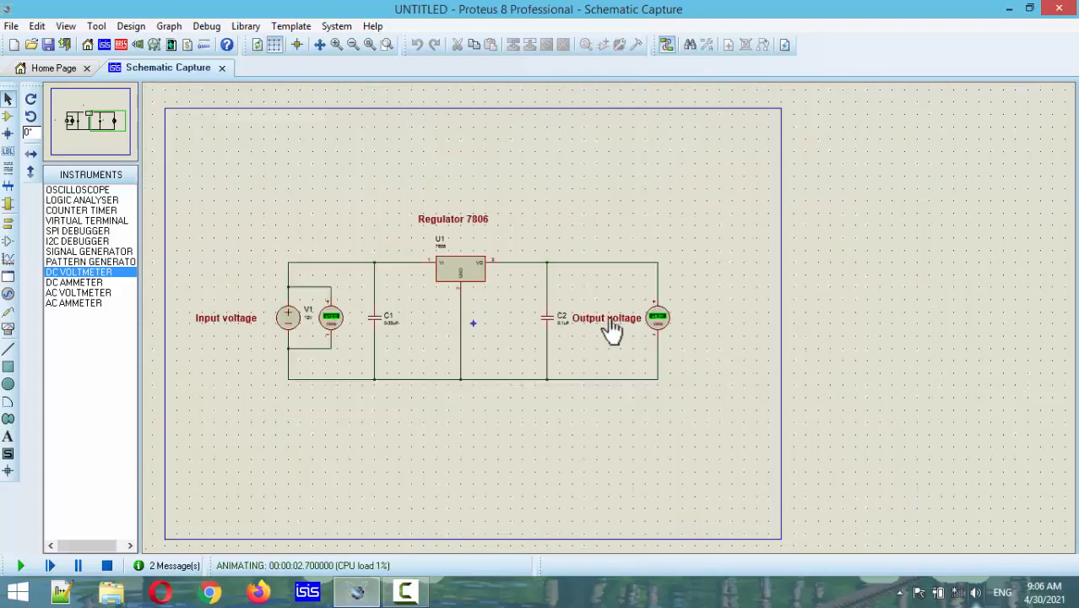
scroll(522, 336, "up", 2)
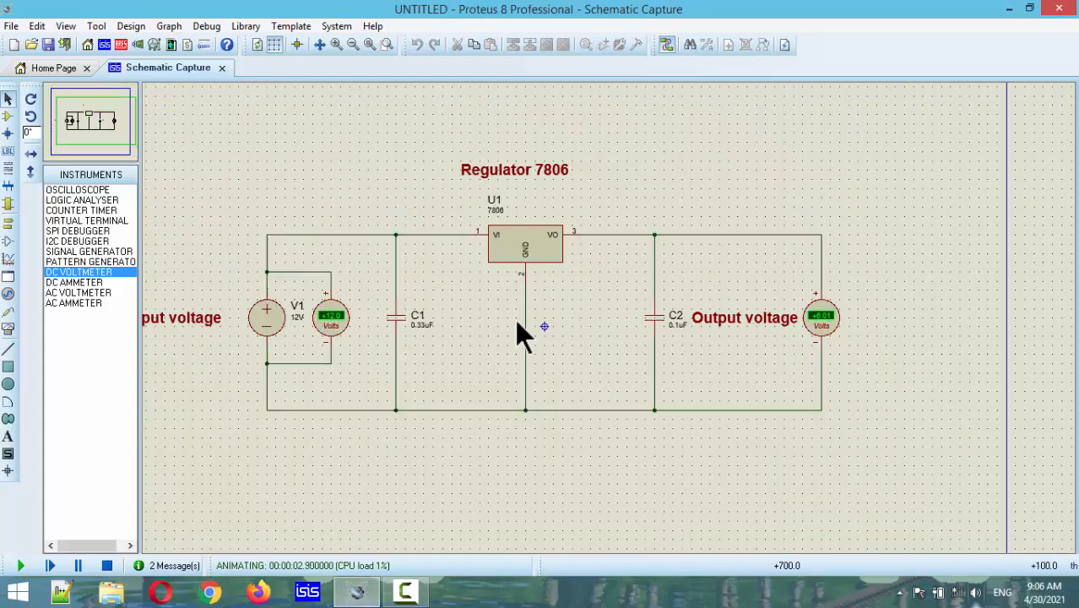
Stop the simulation and raise the voltage of source V1 to 15V
left_click(106, 565)
double_click(263, 319)
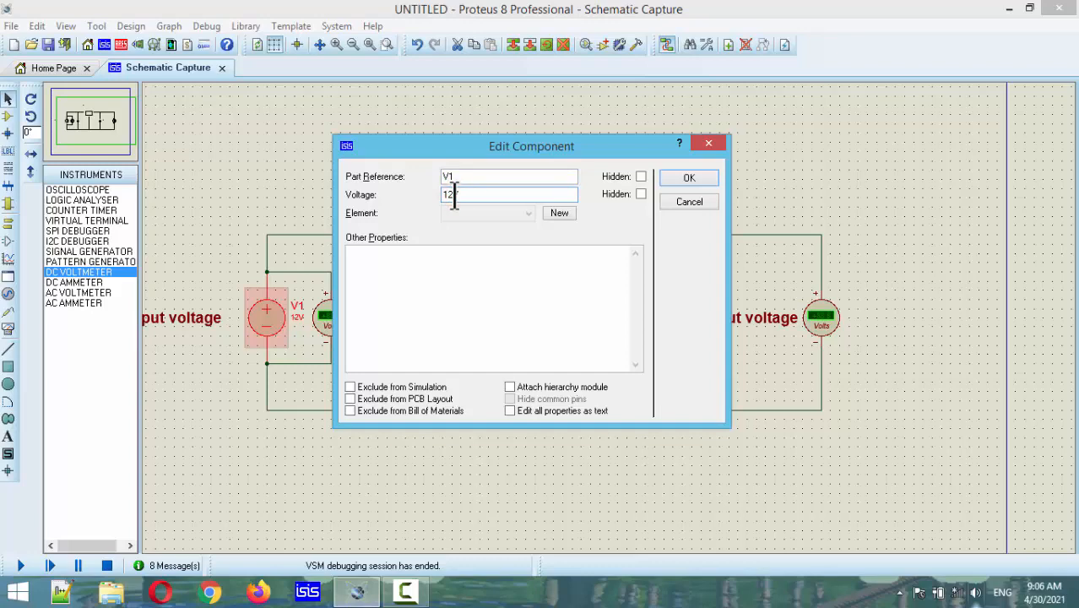
left_click(708, 178)
Simulate the circuit with the 15V source and inspect the input voltmeter and the output voltmeter up close
left_click(19, 566)
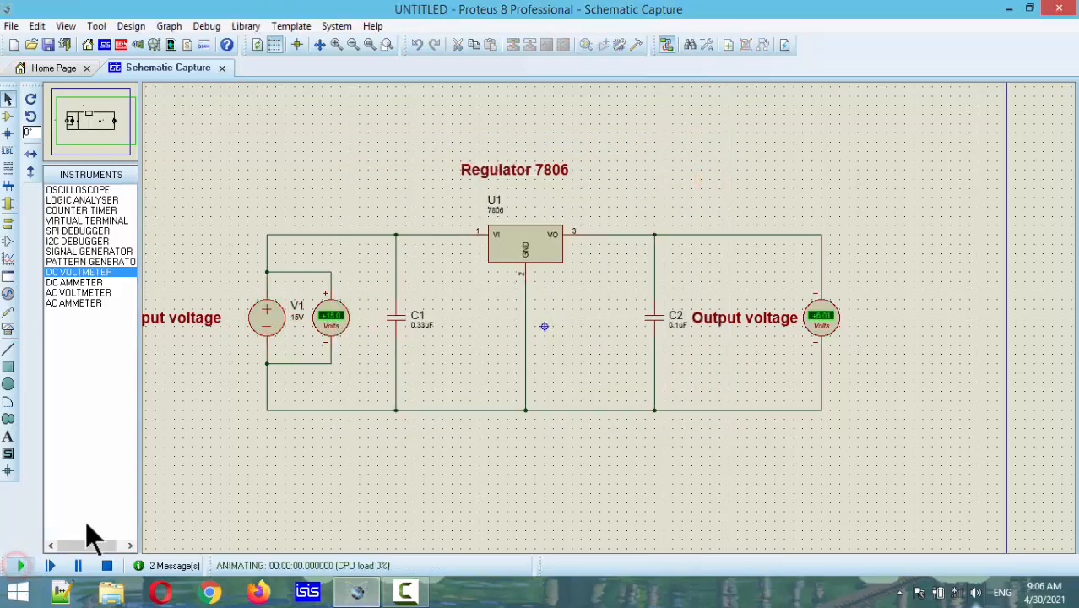
scroll(306, 366, "up", 2)
scroll(704, 330, "down", 1)
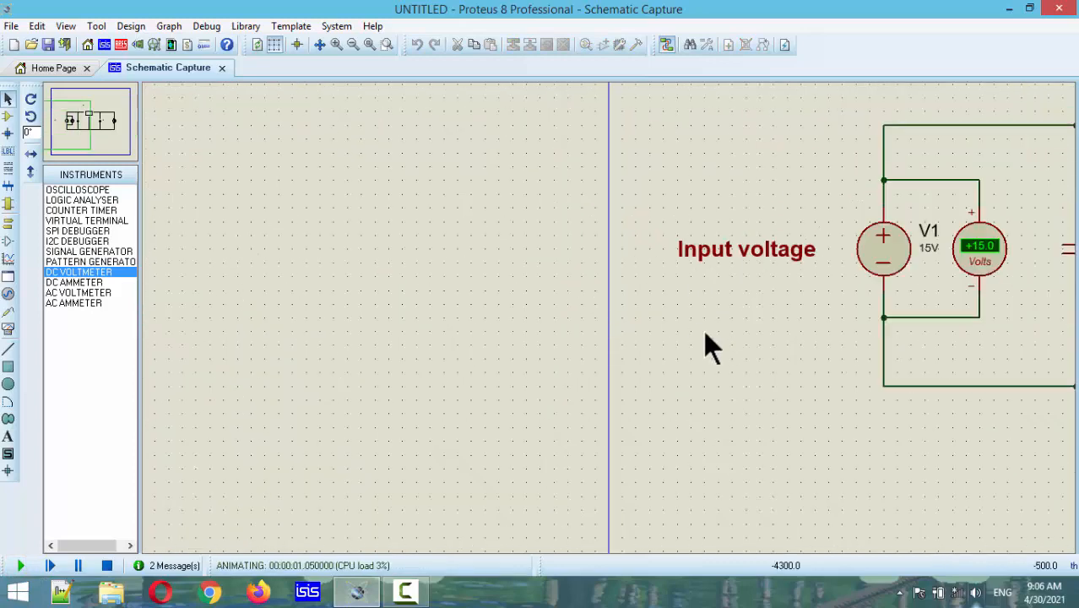
scroll(616, 320, "up", 1)
scroll(617, 338, "up", 1)
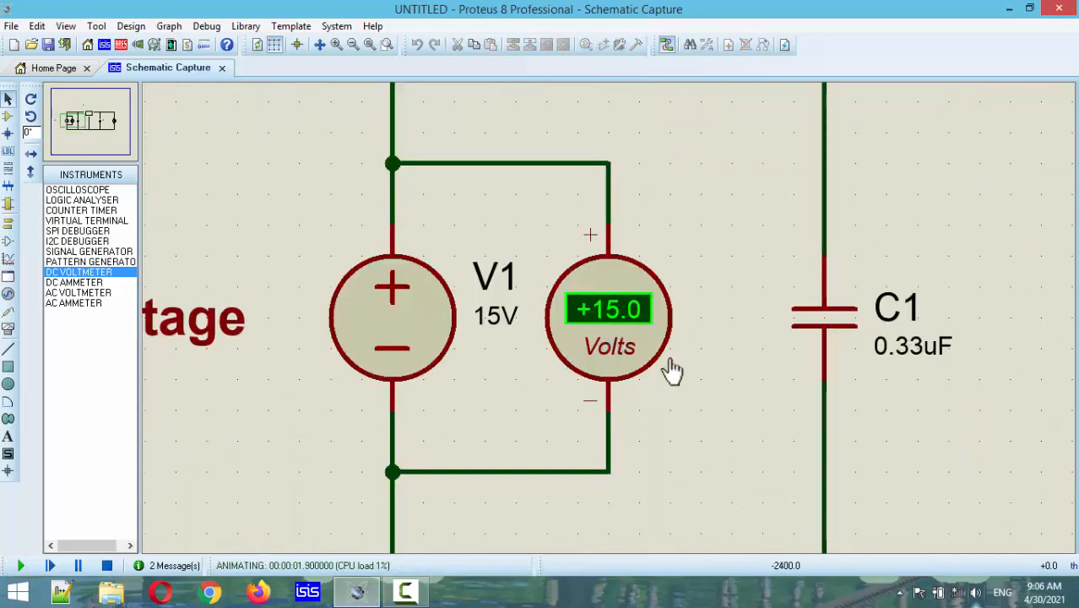
scroll(646, 345, "down", 2)
scroll(952, 334, "down", 1)
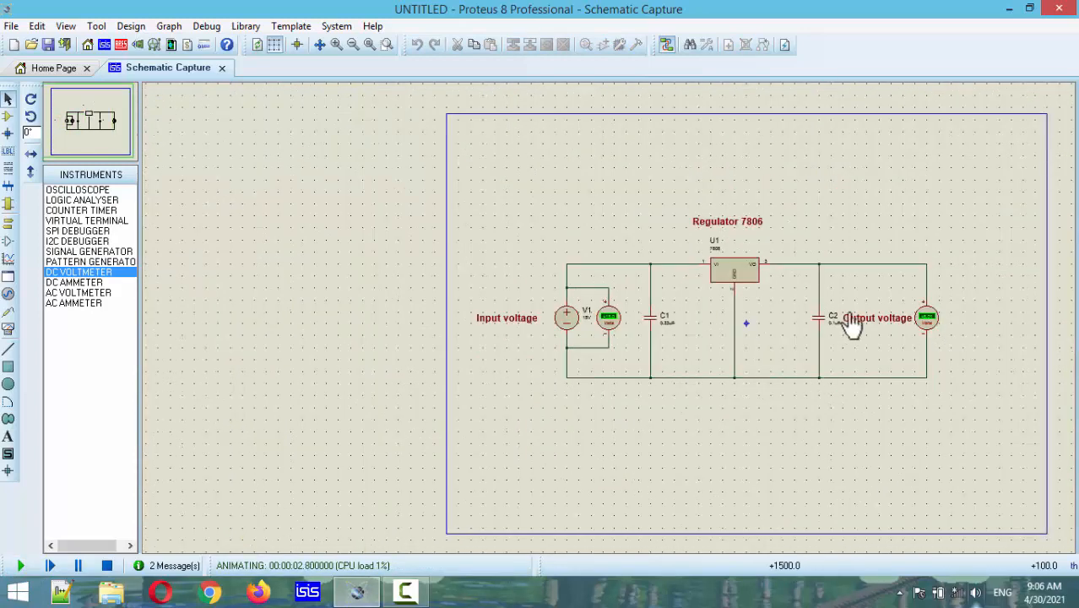
scroll(906, 324, "up", 1)
scroll(614, 330, "up", 1)
scroll(614, 333, "up", 1)
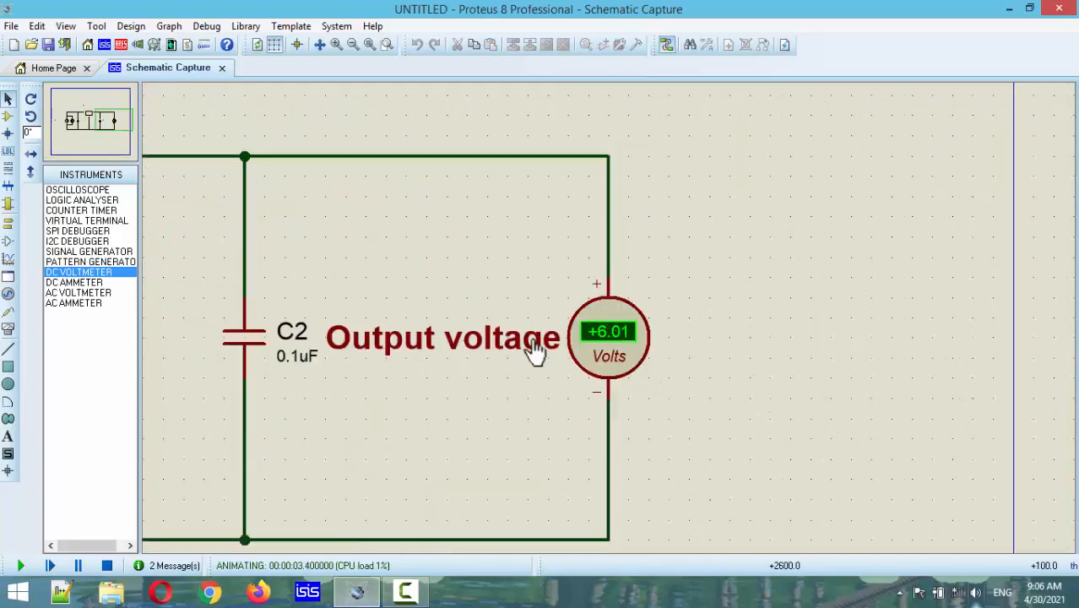
scroll(548, 354, "up", 1)
scroll(616, 312, "down", 3)
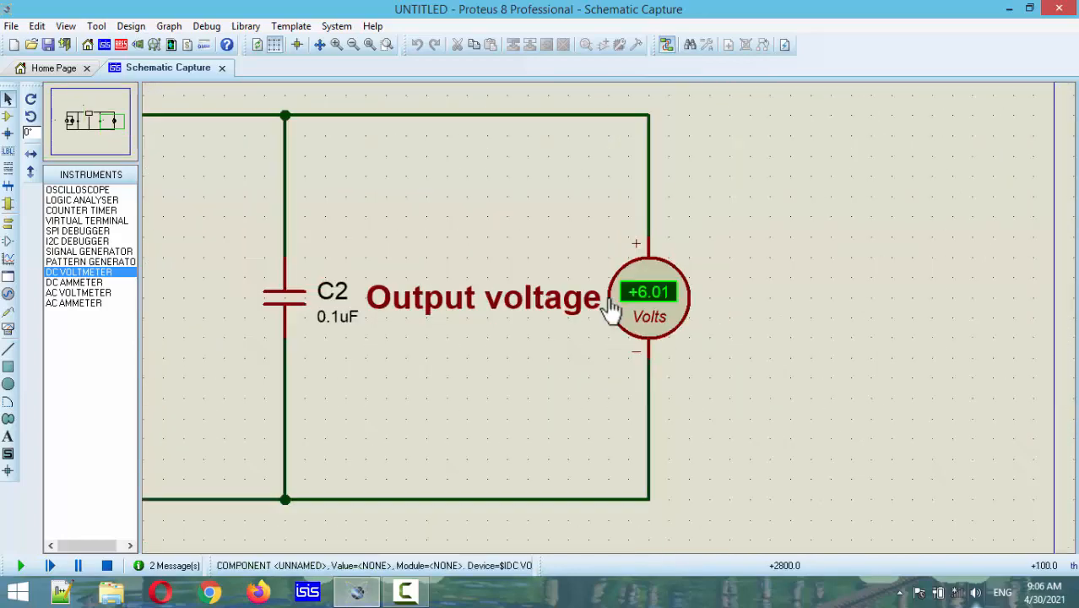
scroll(429, 301, "up", 1)
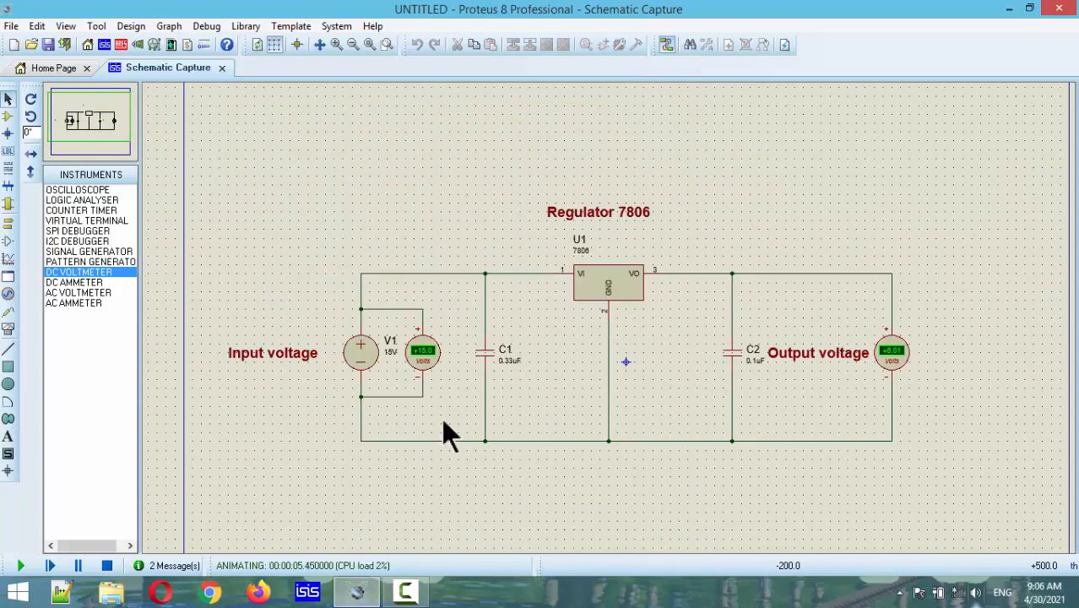
Stop the simulation and set the voltage of source V1 to 20V
left_click(108, 565)
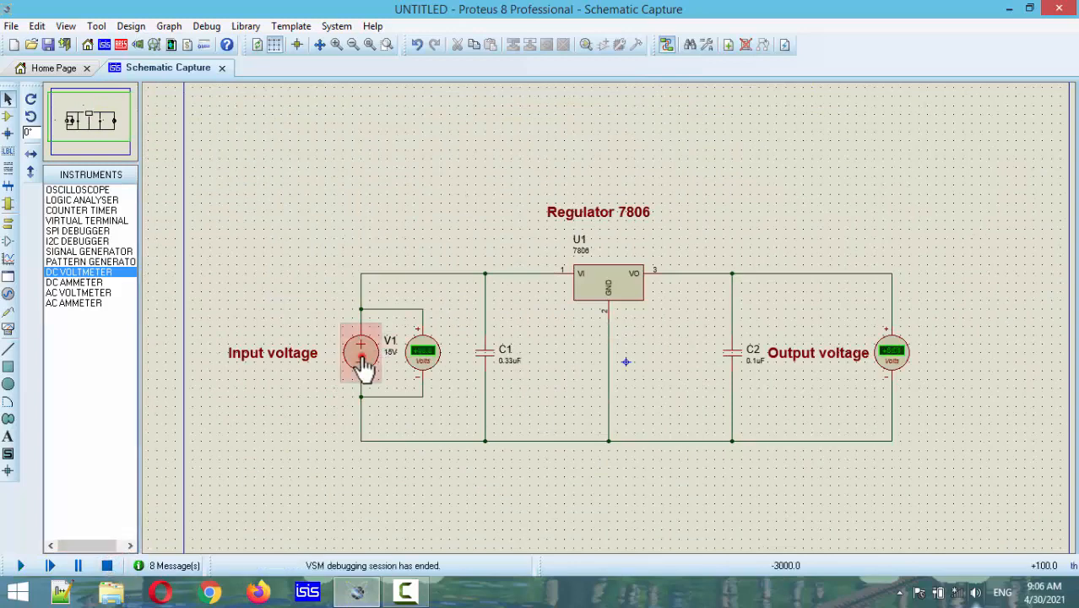
double_click(360, 356)
mouse_move(453, 195)
left_mouse_down()
mouse_move(426, 200)
mouse_move(435, 197)
left_mouse_up()
key("BackSpace")
left_click(450, 195)
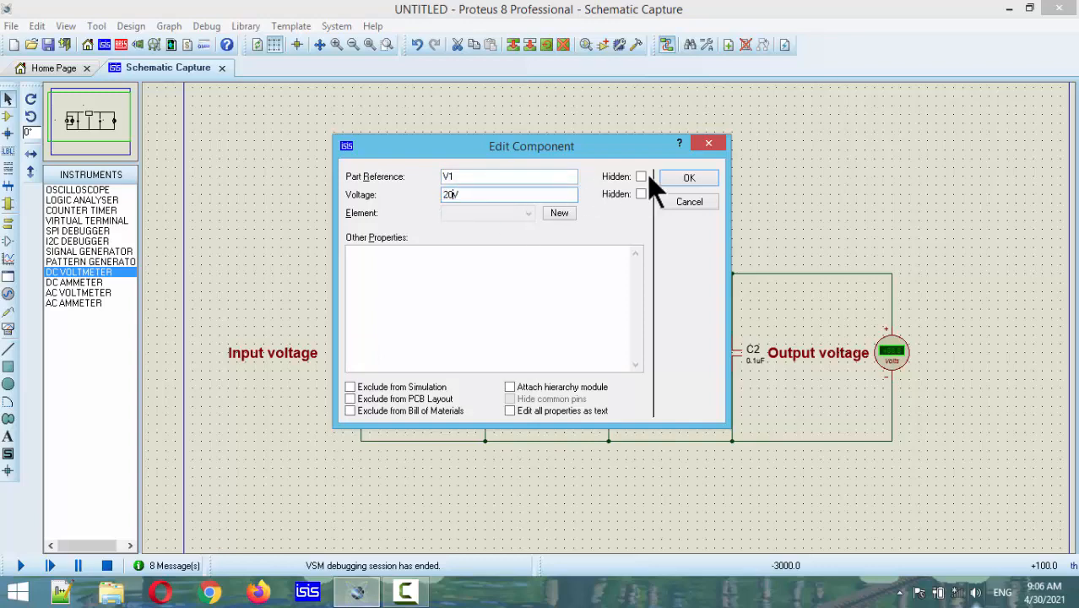
type("20")
left_click(667, 176)
Run the simulation with the 20V source and compare the readings of the input and output voltmeters
left_click(21, 564)
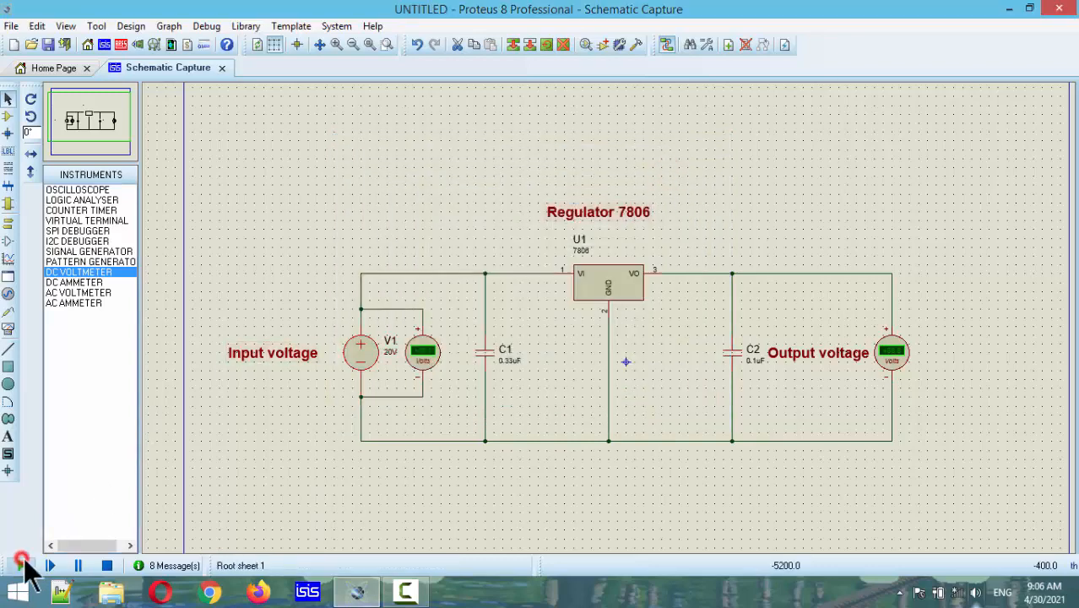
scroll(440, 381, "up", 1)
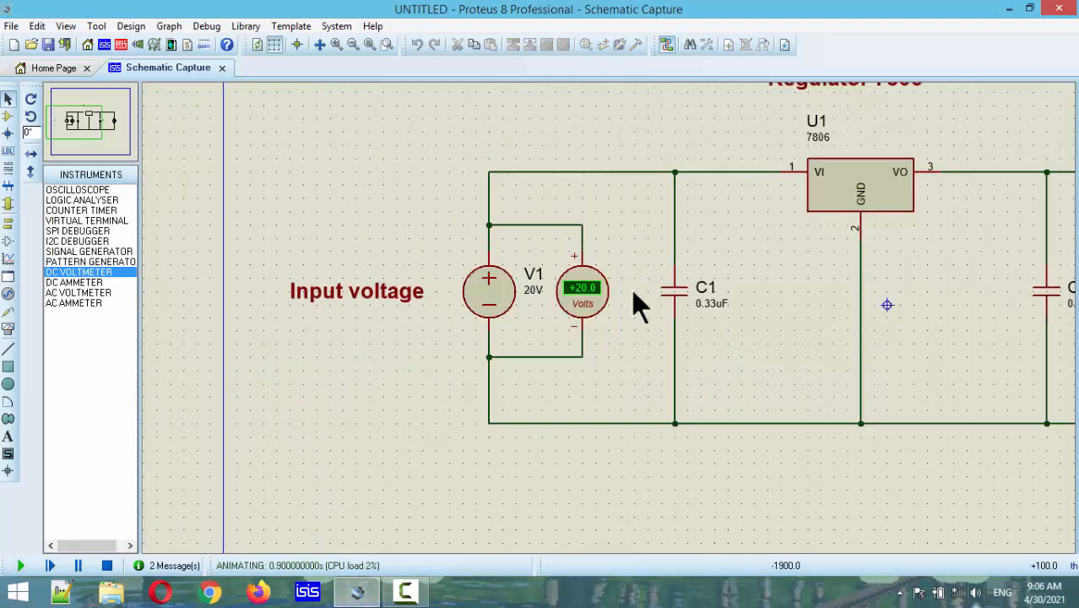
scroll(633, 291, "up", 1)
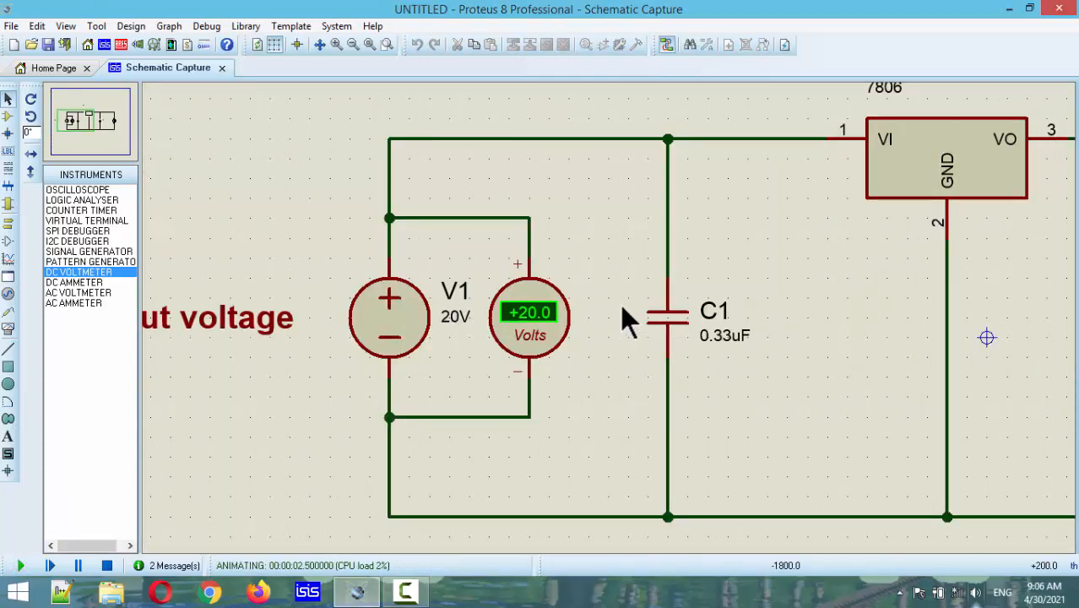
scroll(621, 321, "down", 2)
scroll(888, 330, "up", 1)
scroll(516, 329, "up", 1)
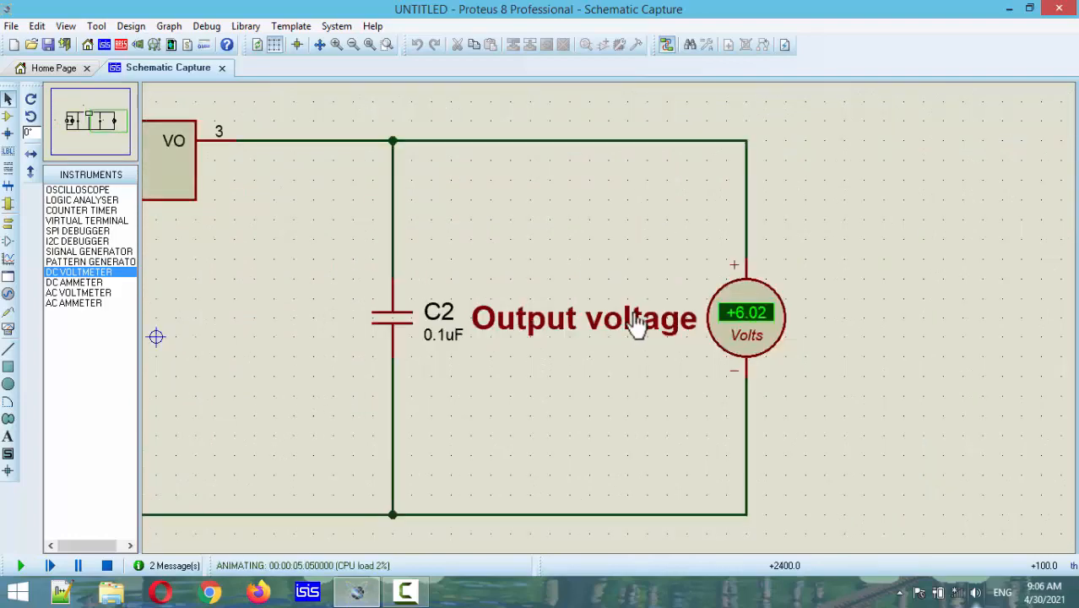
scroll(637, 325, "down", 3)
scroll(531, 330, "up", 2)
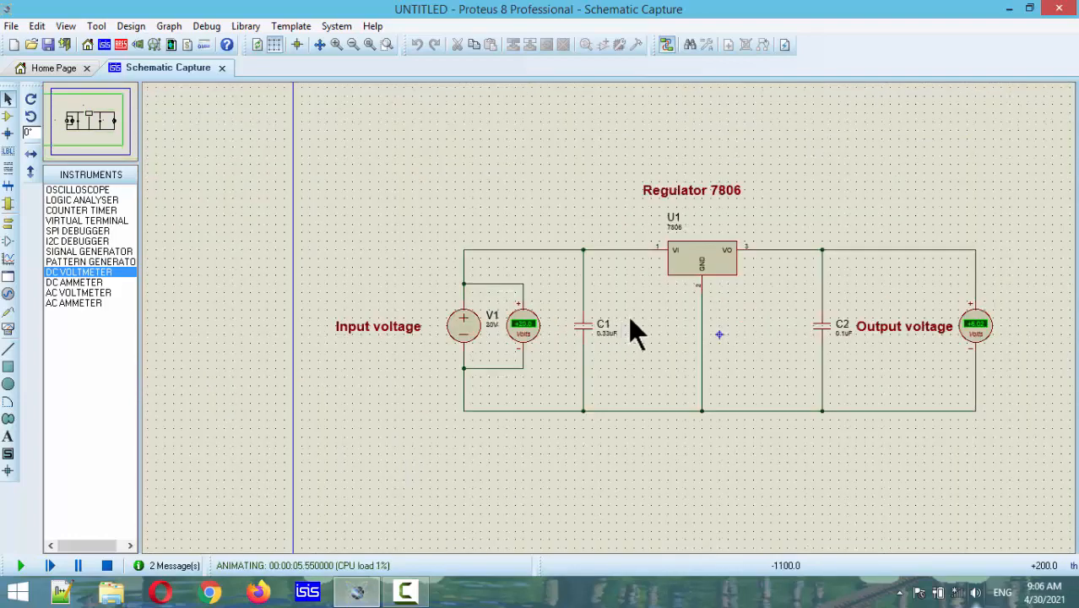
End the simulation and set the voltage of source V1 to 25V
left_click(107, 565)
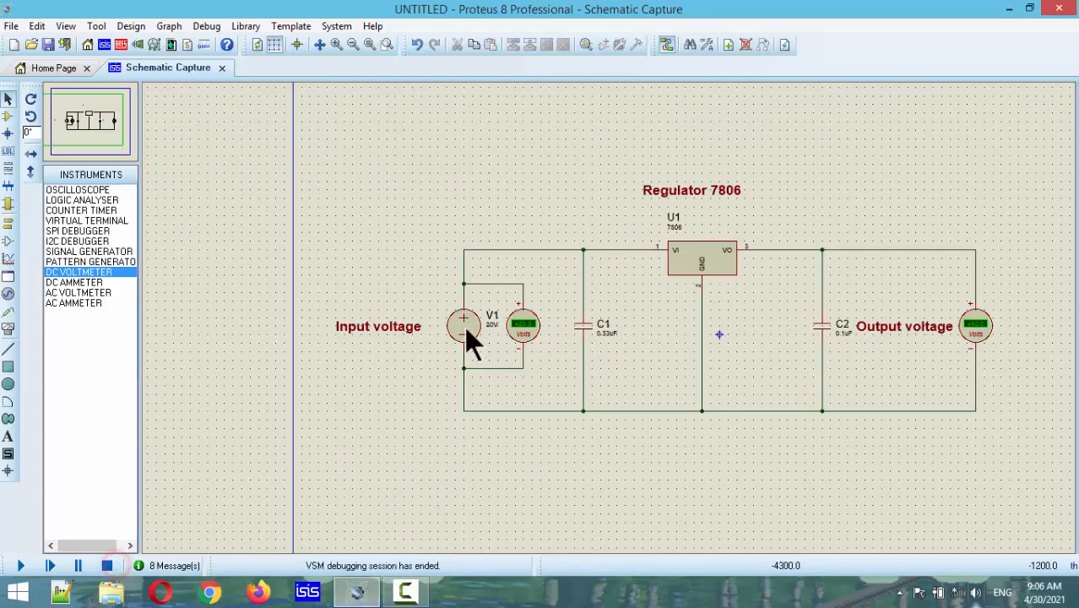
double_click(466, 329)
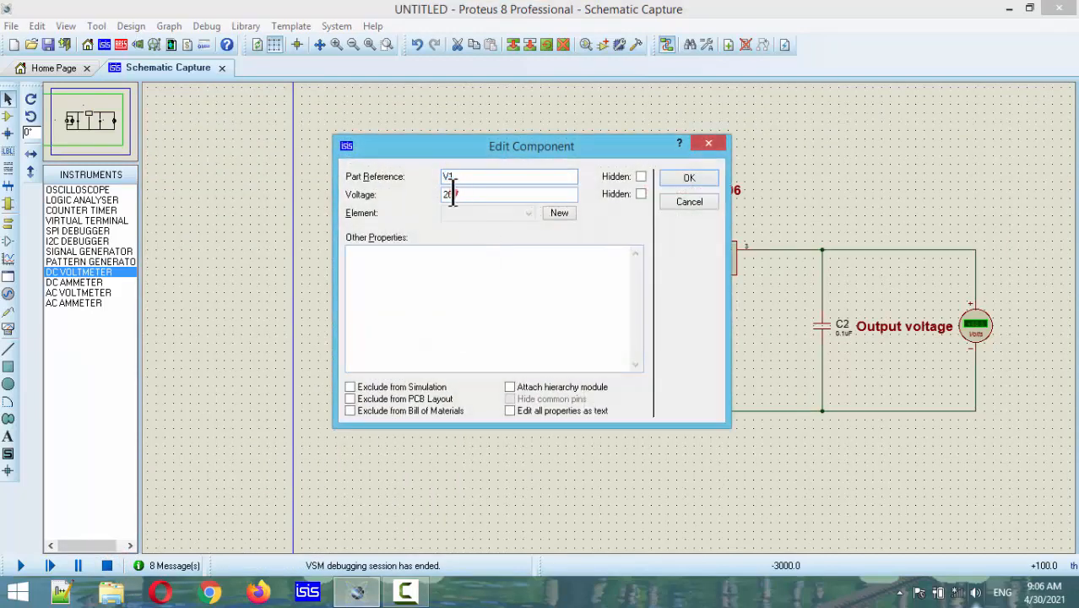
key("BackSpace")
type("5V")
left_click(691, 178)
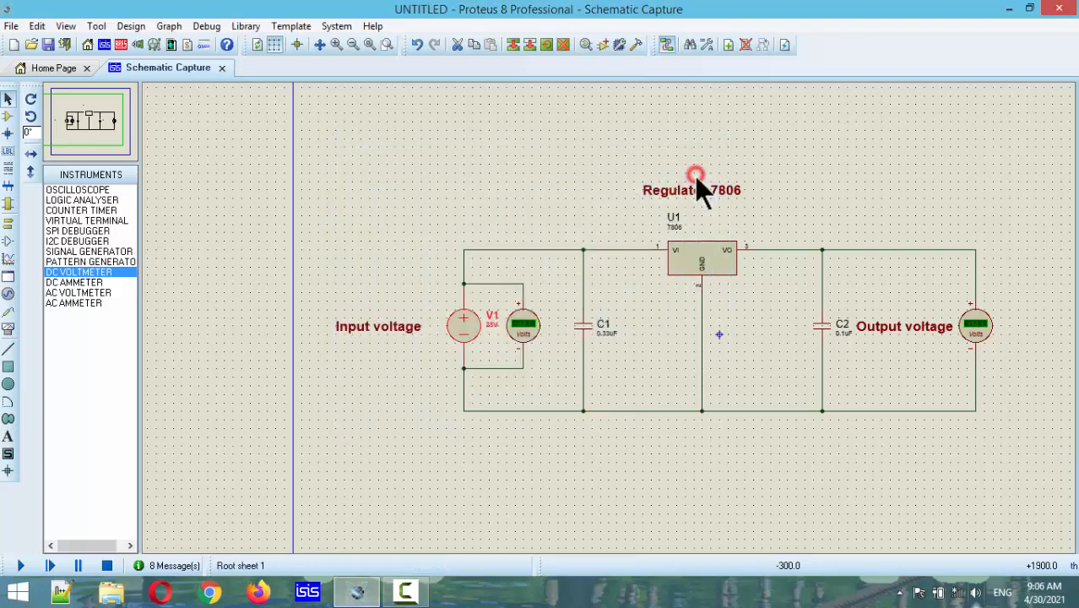
Simulate the circuit with the 25V source, examine both the input and output voltmeters, and stop the simulation
left_click(21, 565)
scroll(578, 393, "up", 4)
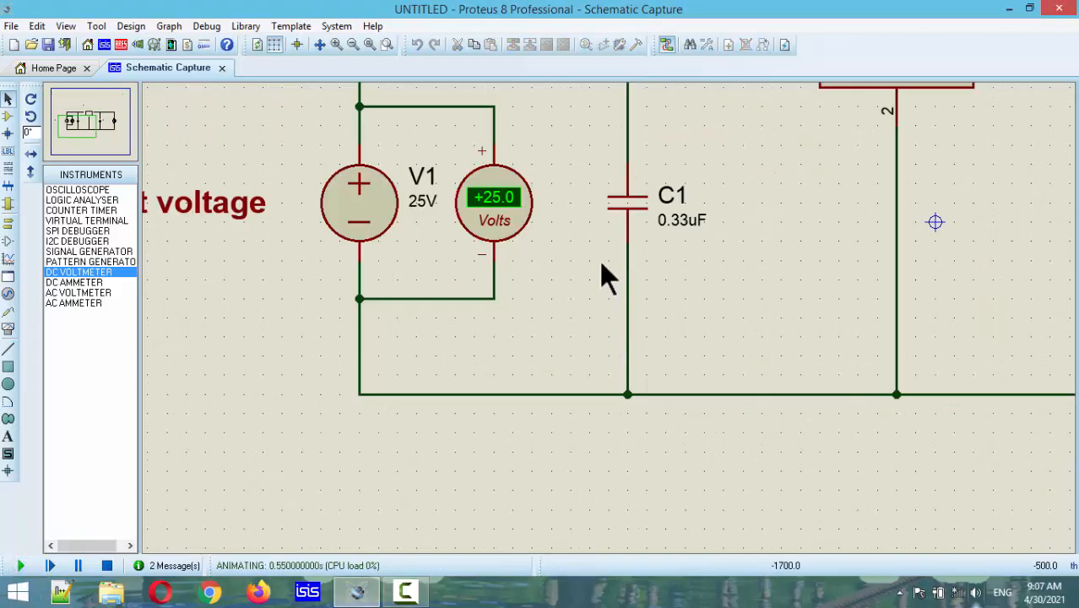
scroll(614, 334, "down", 2)
scroll(611, 332, "up", 1)
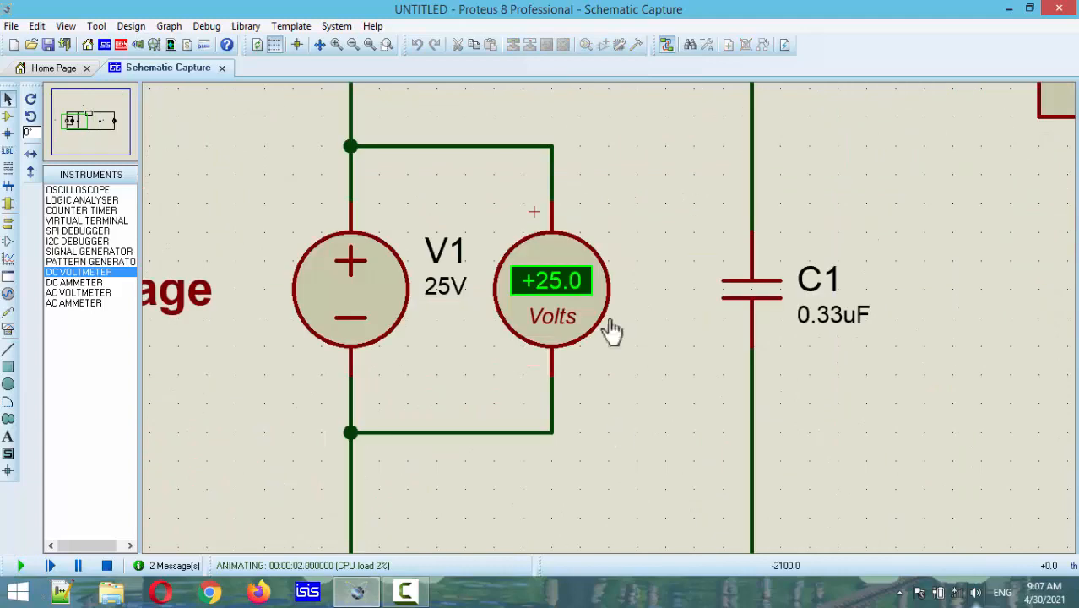
scroll(614, 333, "down", 2)
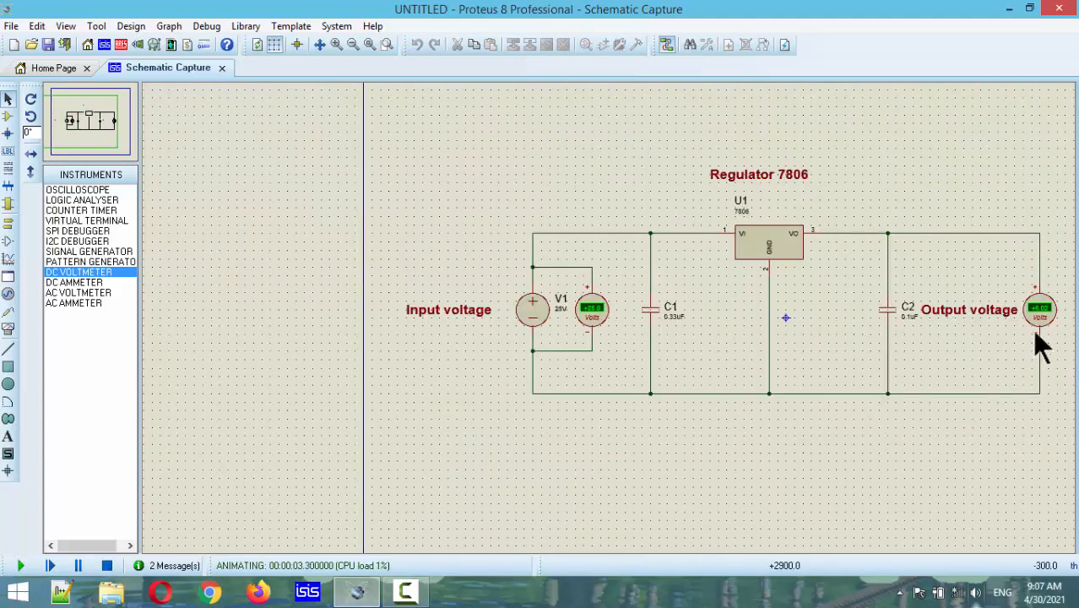
scroll(1034, 331, "up", 2)
scroll(609, 330, "up", 2)
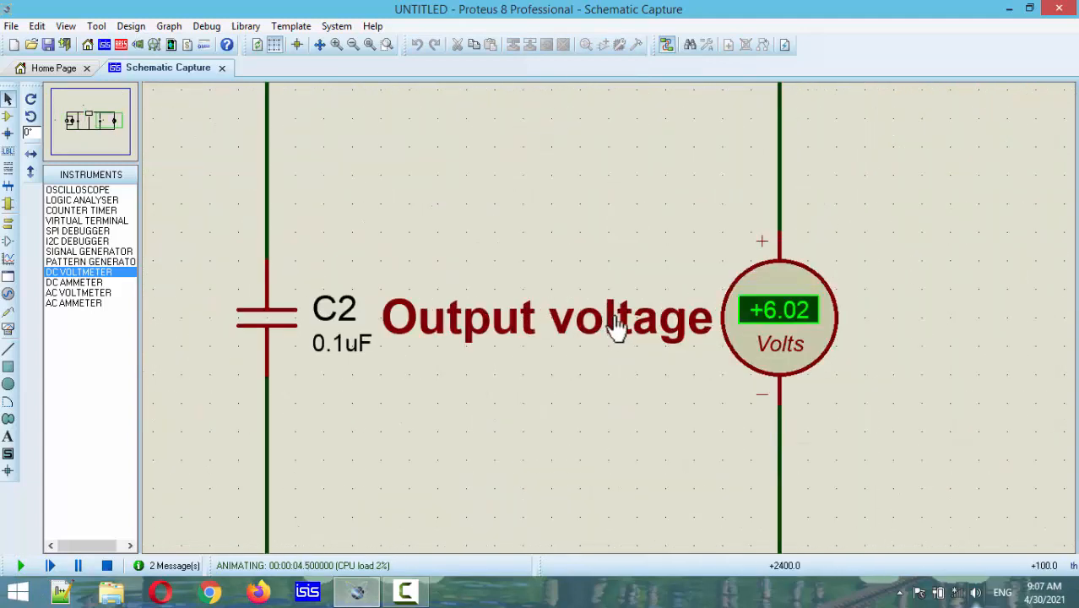
scroll(610, 330, "down", 2)
scroll(609, 330, "down", 2)
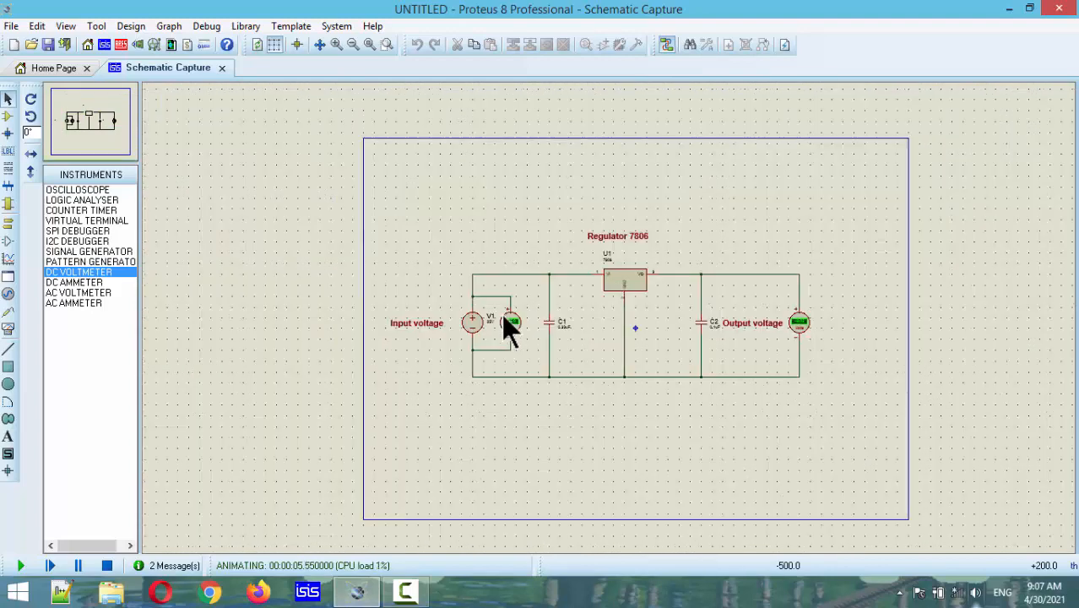
scroll(506, 324, "up", 1)
scroll(611, 320, "up", 1)
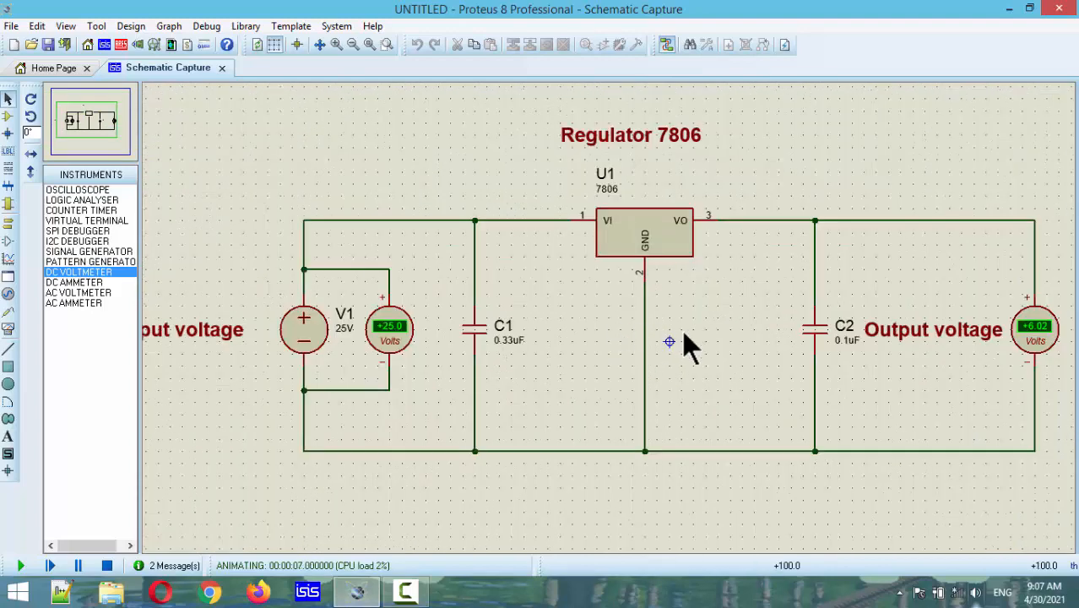
left_click(107, 565)
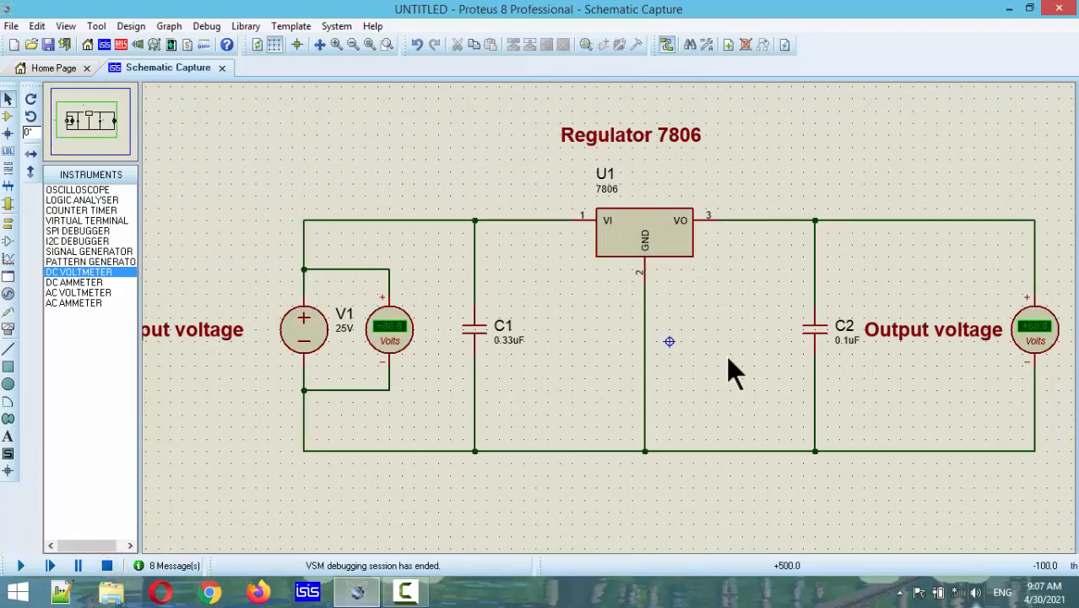